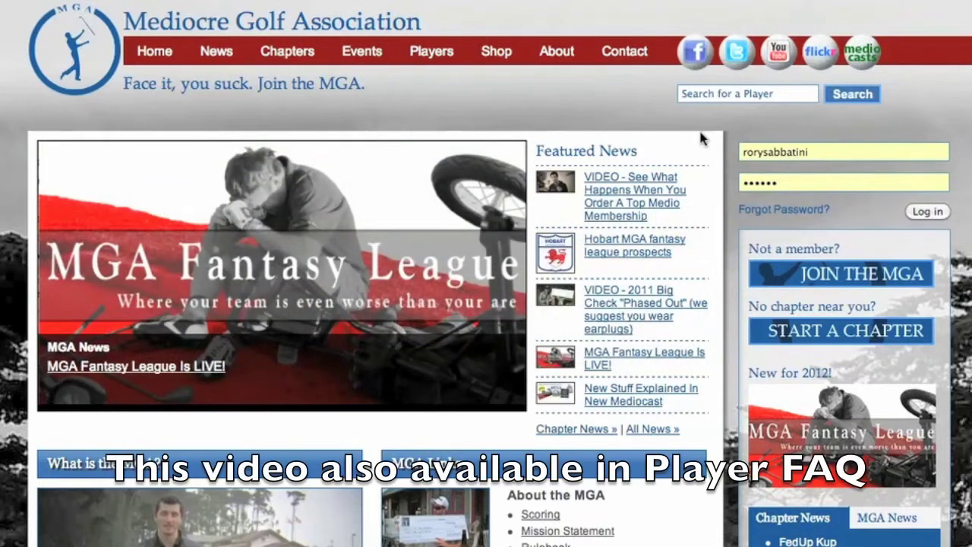
Step: Log in with the member's username and browse the San Francisco MGA chapter page
double_click(755, 152)
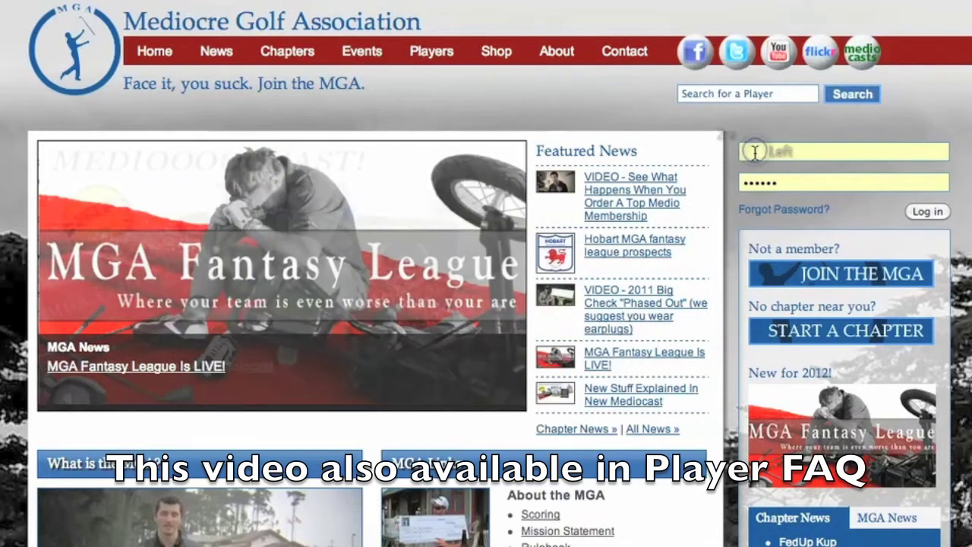
type("rorysabbatini")
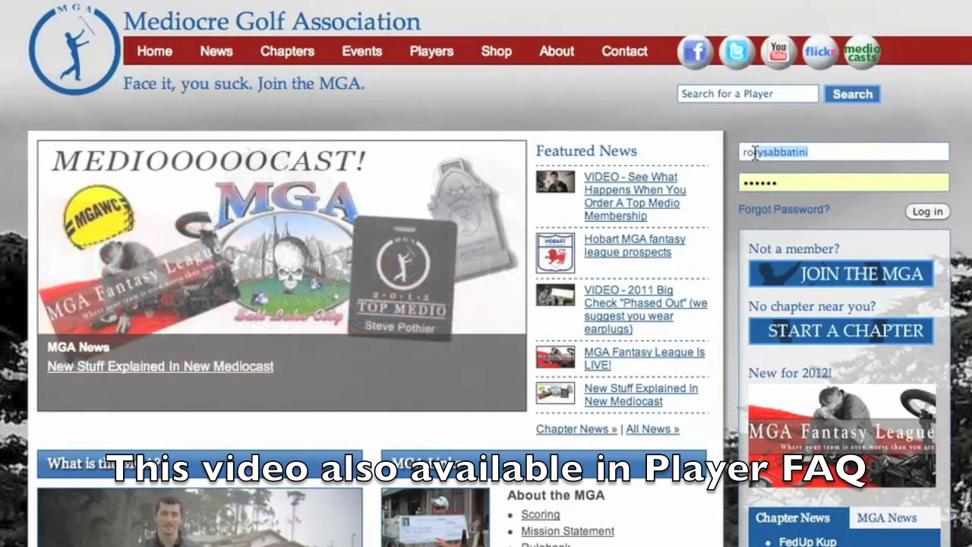
left_click(915, 215)
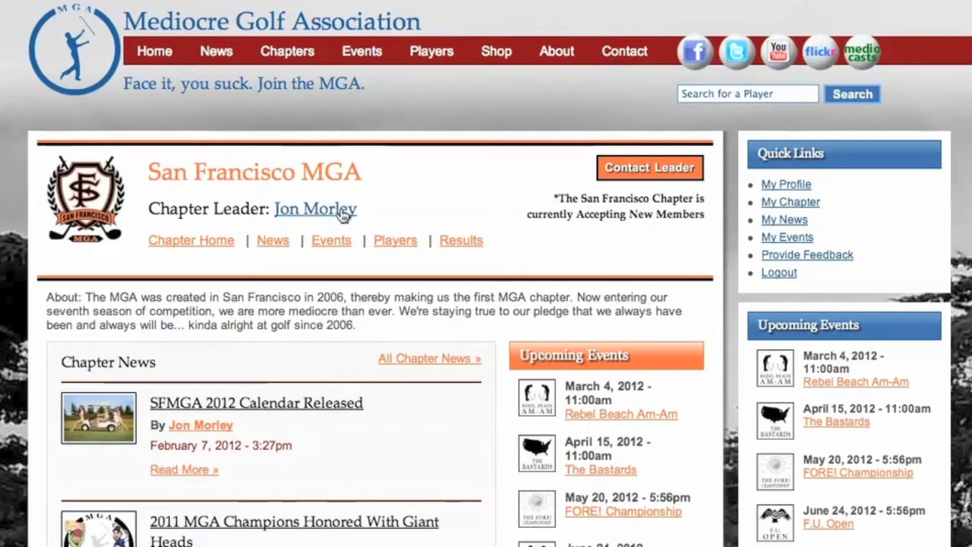
scroll(799, 316, "down", 3)
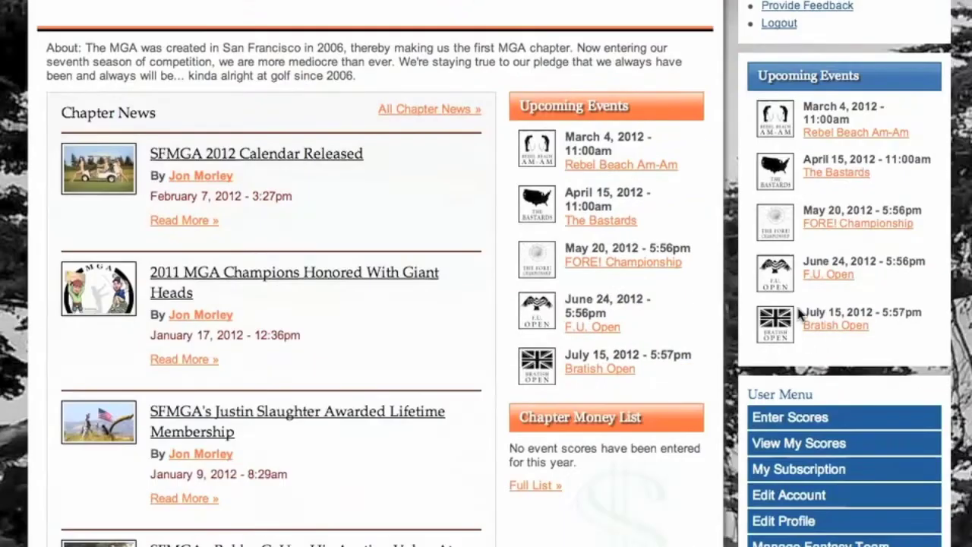
scroll(797, 311, "down", 3)
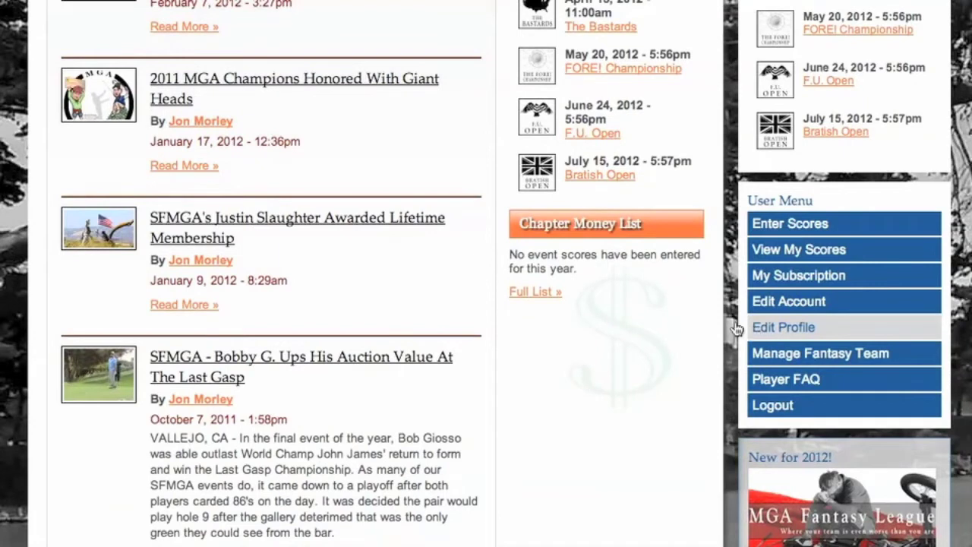
scroll(697, 277, "up", 1)
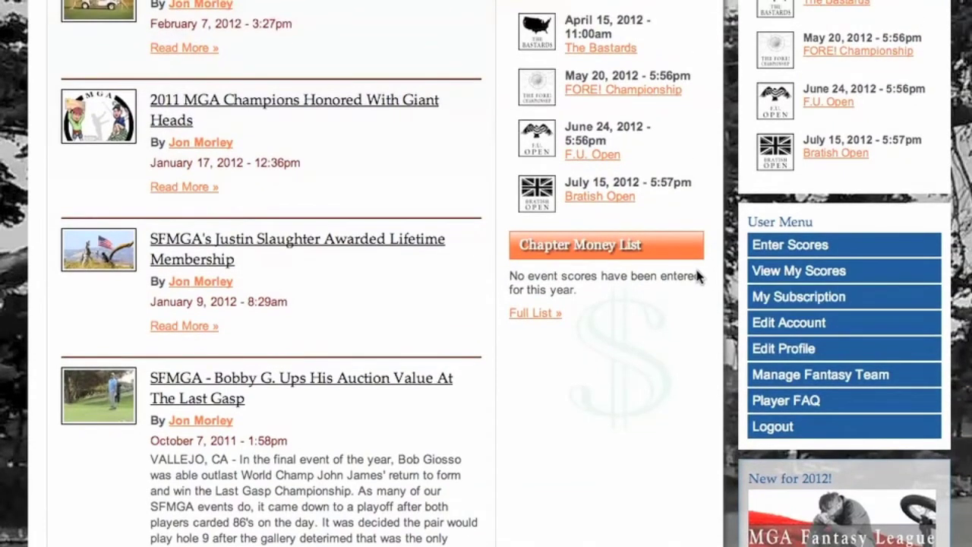
Step: Replace the account e-mail address, enter the current password, and save the account changes
left_click(787, 322)
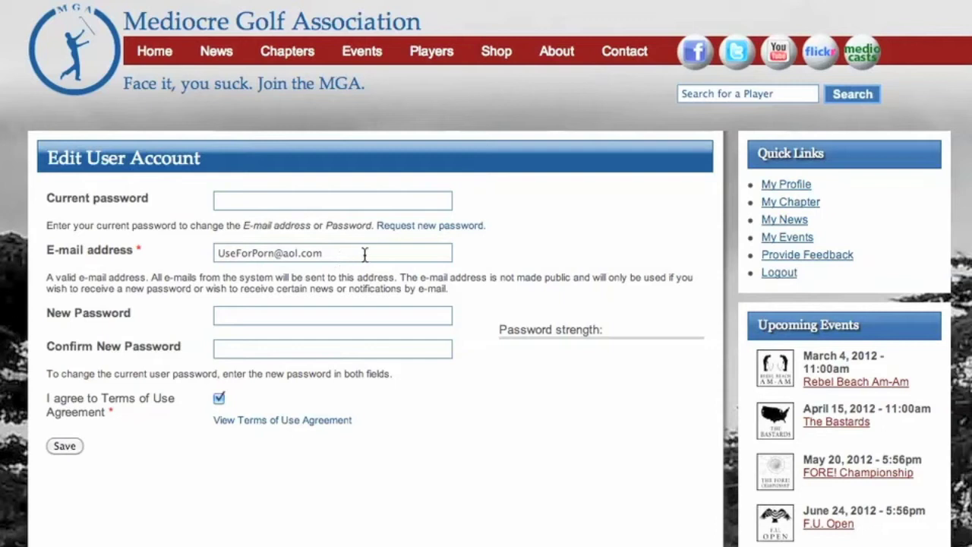
left_click_drag(367, 254, 194, 255)
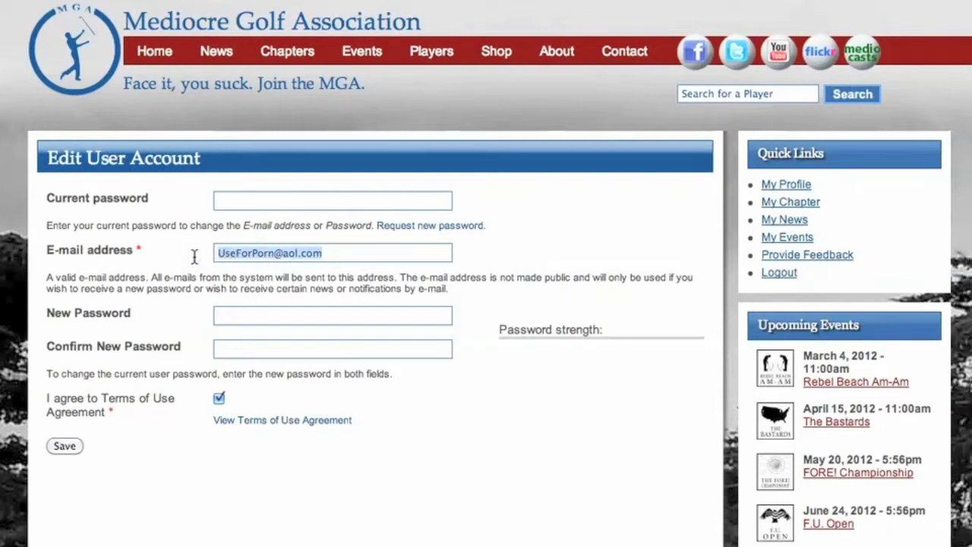
type("real.name")
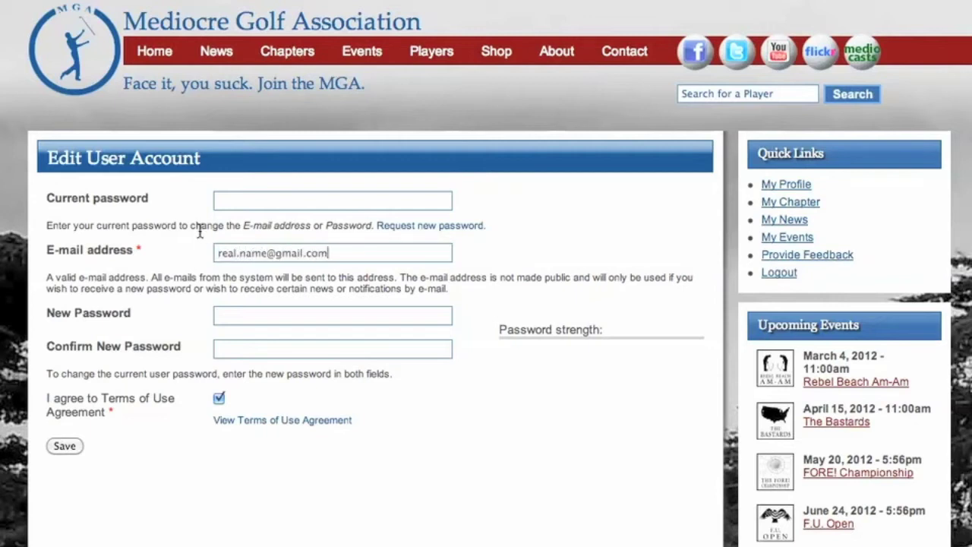
left_click(239, 201)
type("••")
left_click(70, 447)
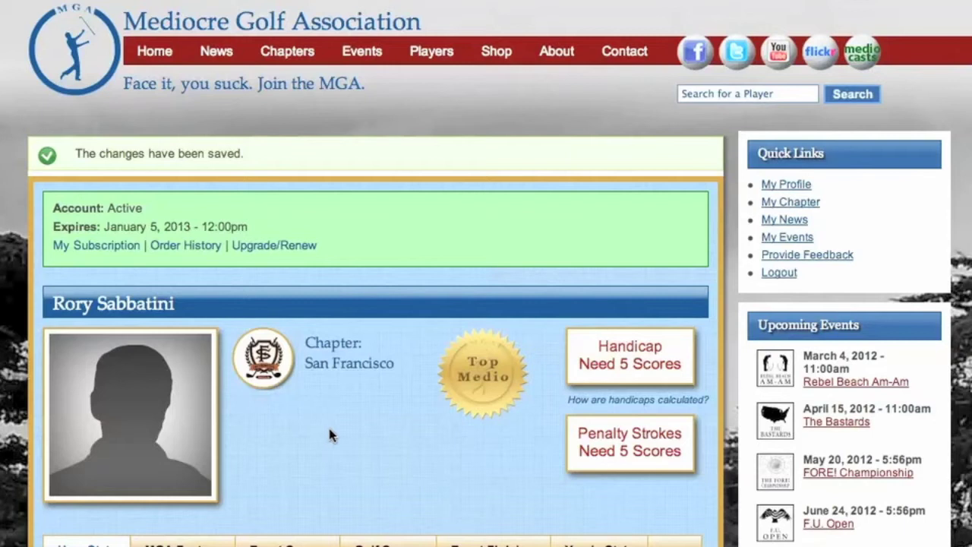
Step: Scroll down the saved profile, showing N/A rankings and zeroed 2012 stats, to the User Menu
scroll(375, 423, "down", 2)
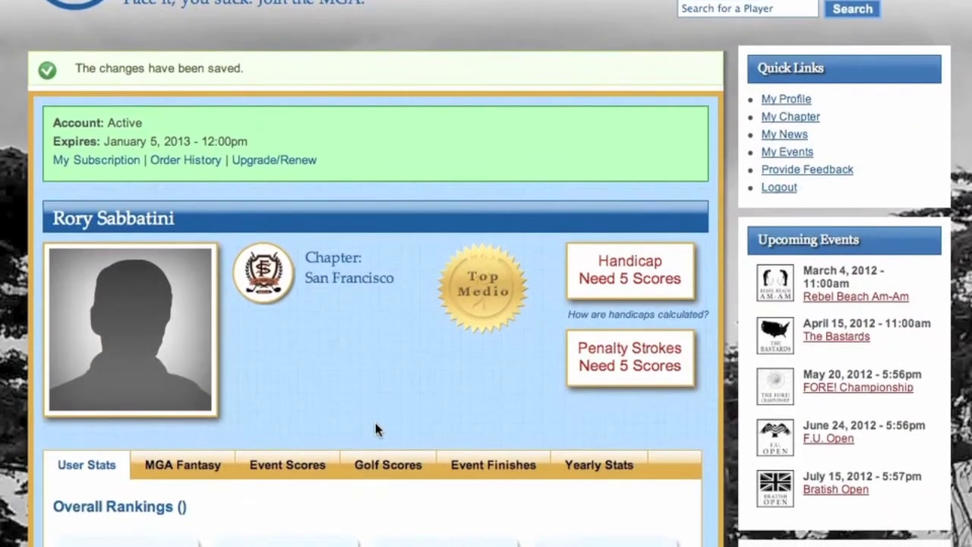
scroll(375, 429, "down", 2)
scroll(375, 430, "down", 1)
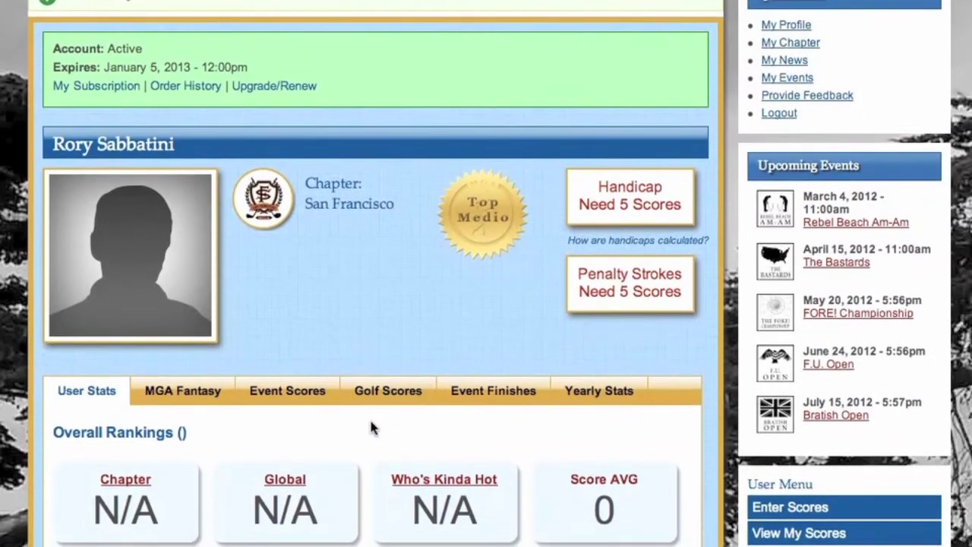
scroll(773, 408, "down", 1)
scroll(772, 402, "down", 5)
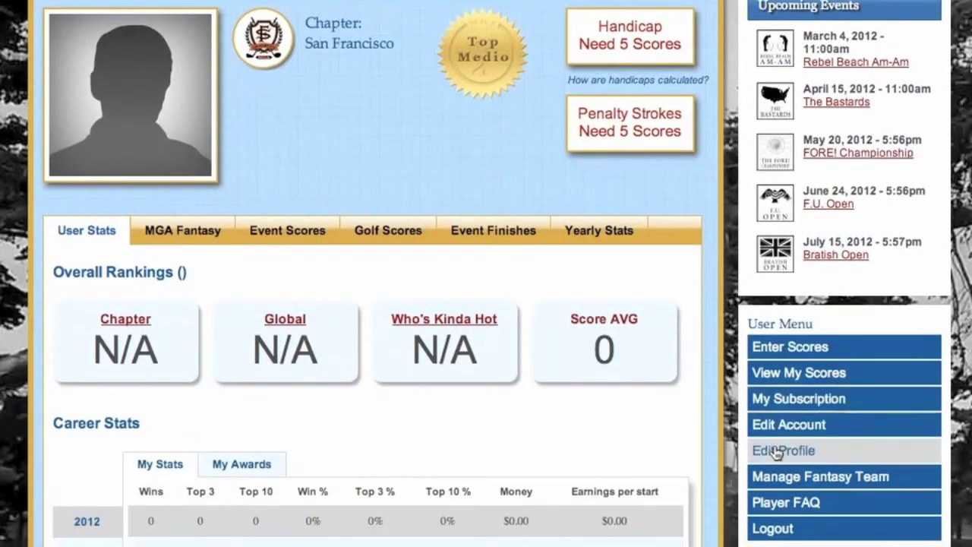
Step: In Edit Profile, upload the golfer's headshot photo from the Desktop as the user image
left_click(774, 450)
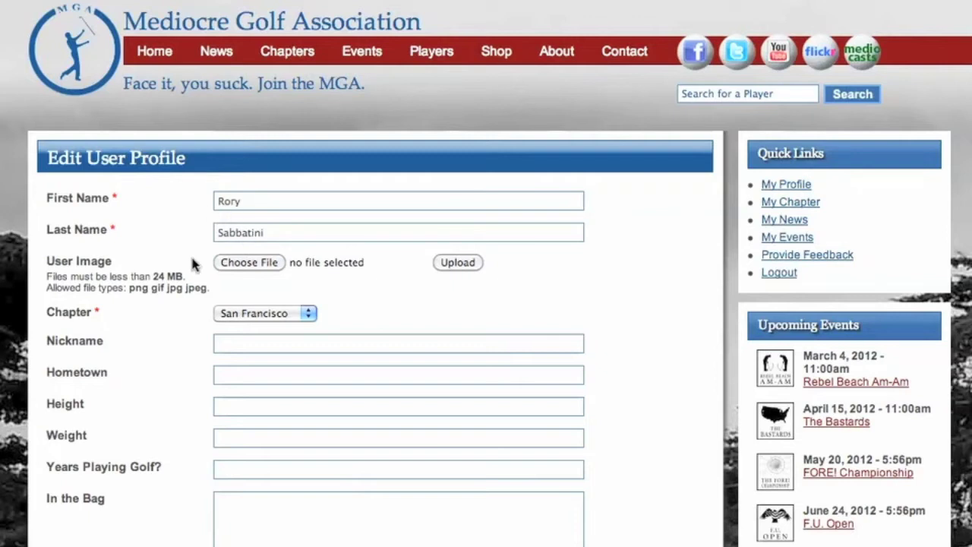
left_click(257, 264)
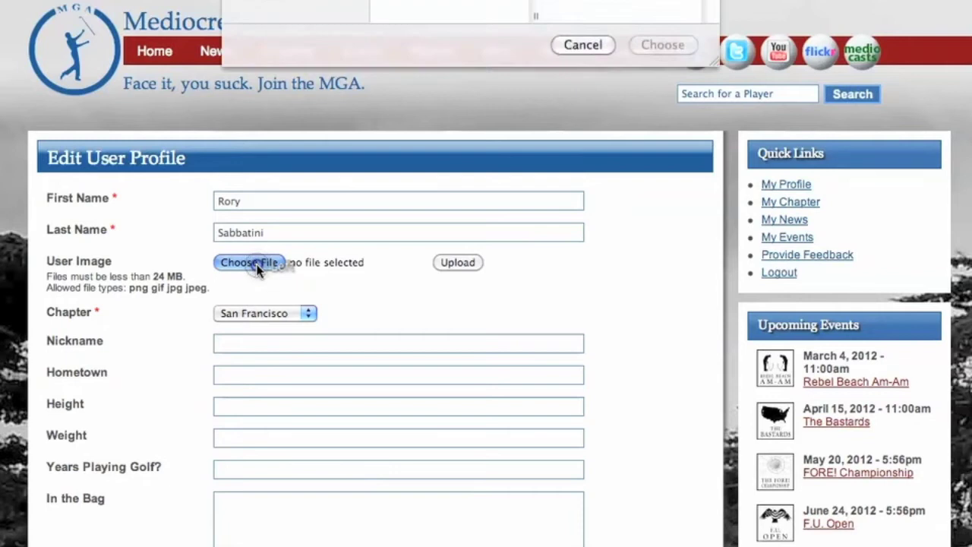
scroll(412, 232, "down", 8)
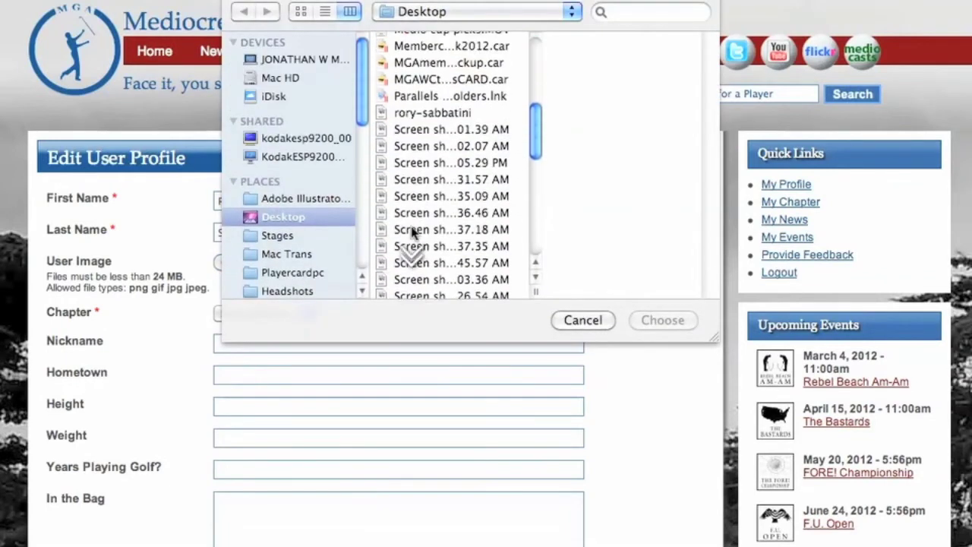
left_click(422, 115)
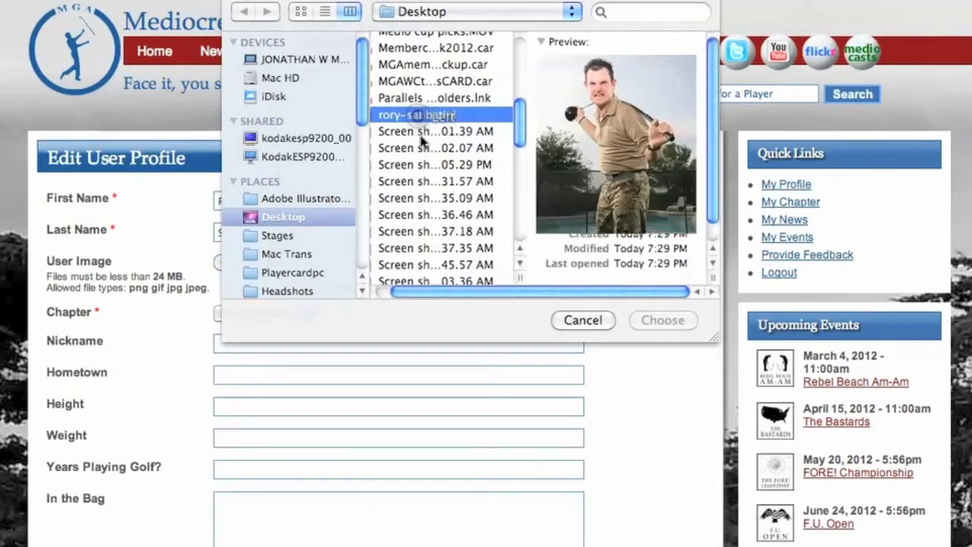
left_click(660, 322)
left_click(458, 263)
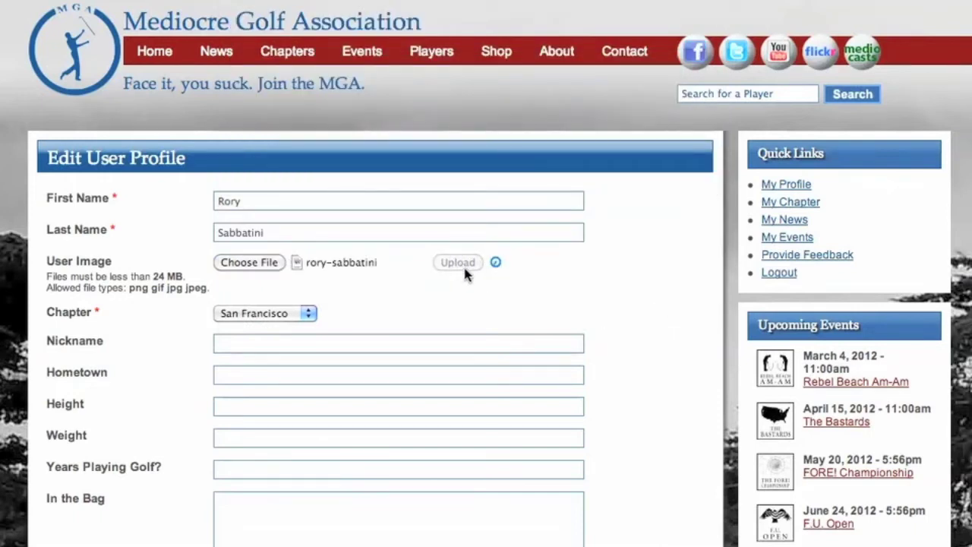
Step: Fill in nickname, hometown Hell, height 5'3", weight 197 and 35 years playing
scroll(376, 292, "down", 3)
scroll(376, 286, "down", 5)
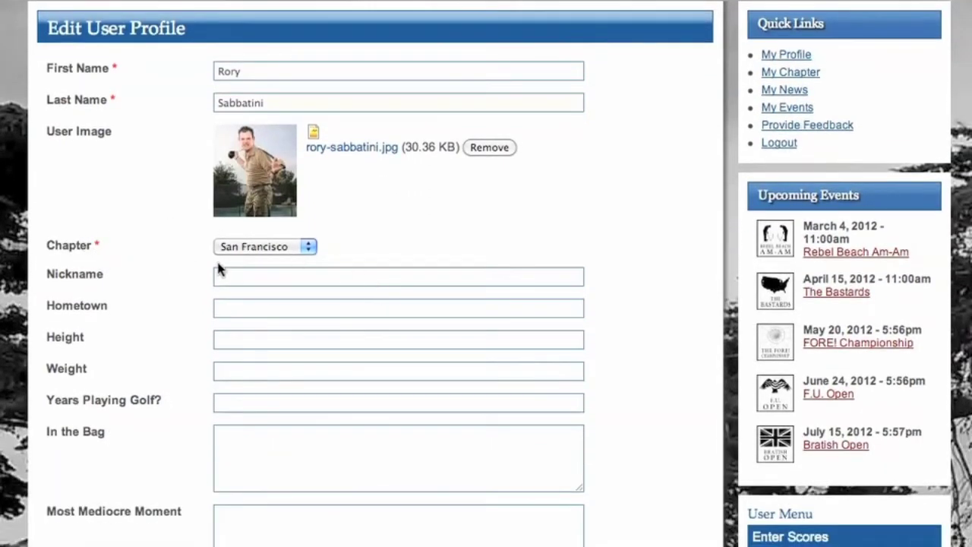
left_click(239, 278)
type("D")
type("5'3")
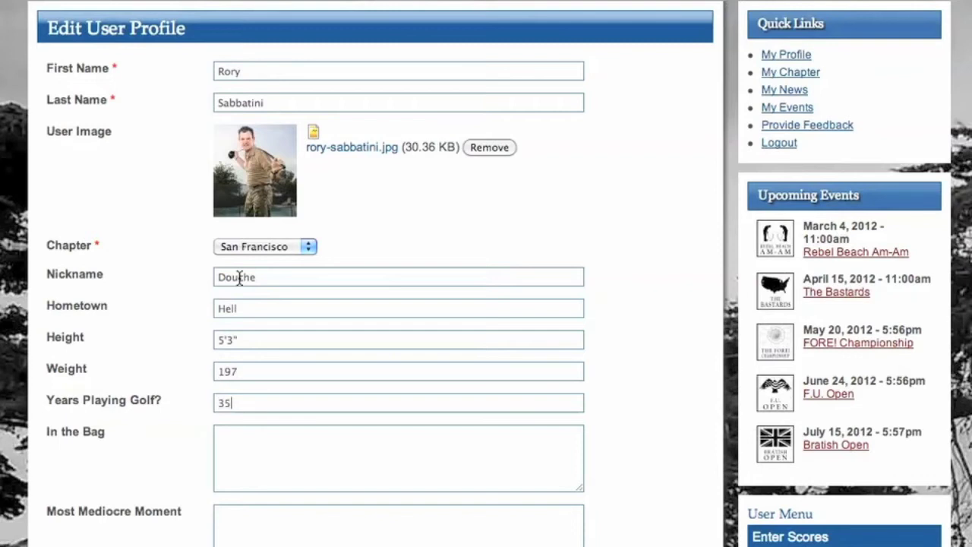
Step: Describe the bag contents and the most mediocre moment, then save the profile
scroll(243, 289, "down", 3)
left_click(256, 326)
type("women's underw")
left_click(262, 394)
type("being born rory sabb")
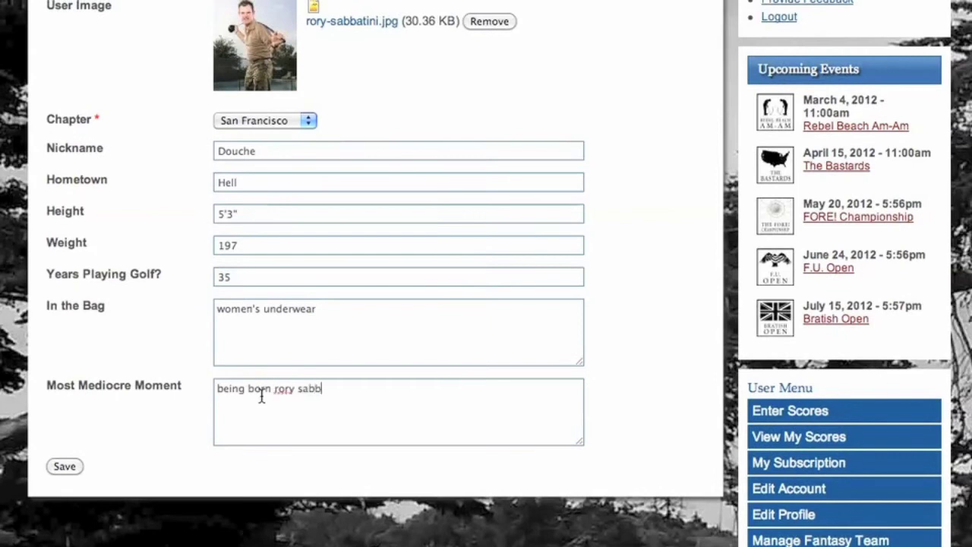
left_click(65, 467)
Step: Scroll the saved profile down to the User Menu and go to Enter Scores
scroll(394, 443, "down", 2)
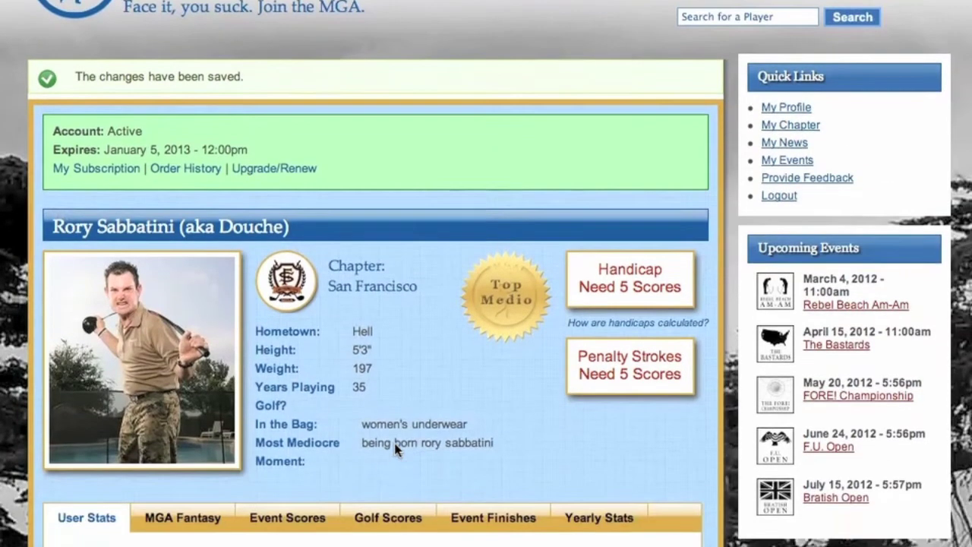
scroll(394, 443, "down", 3)
scroll(394, 448, "down", 2)
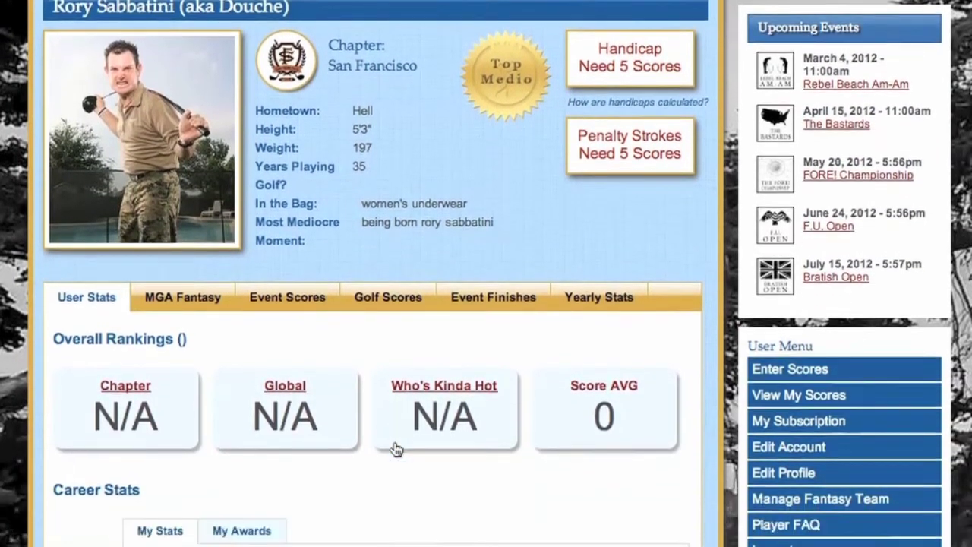
scroll(396, 450, "down", 1)
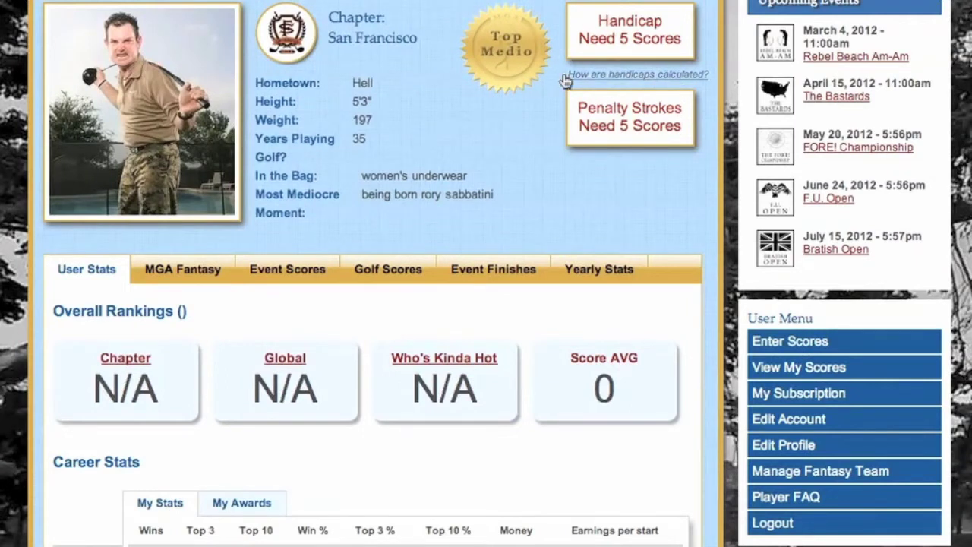
left_click(800, 342)
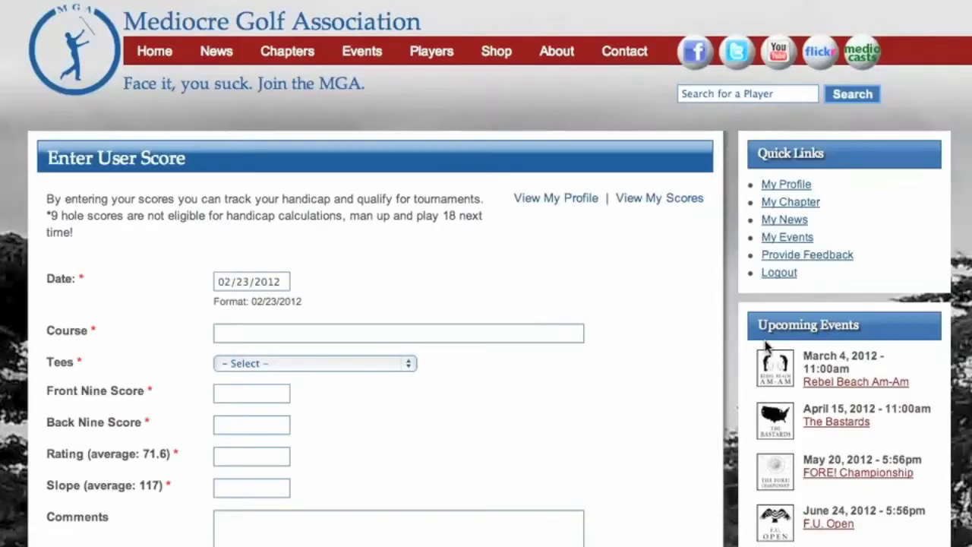
Step: Set the round date to 02/23/2012, course Mare Island, and White tees
scroll(416, 340, "down", 3)
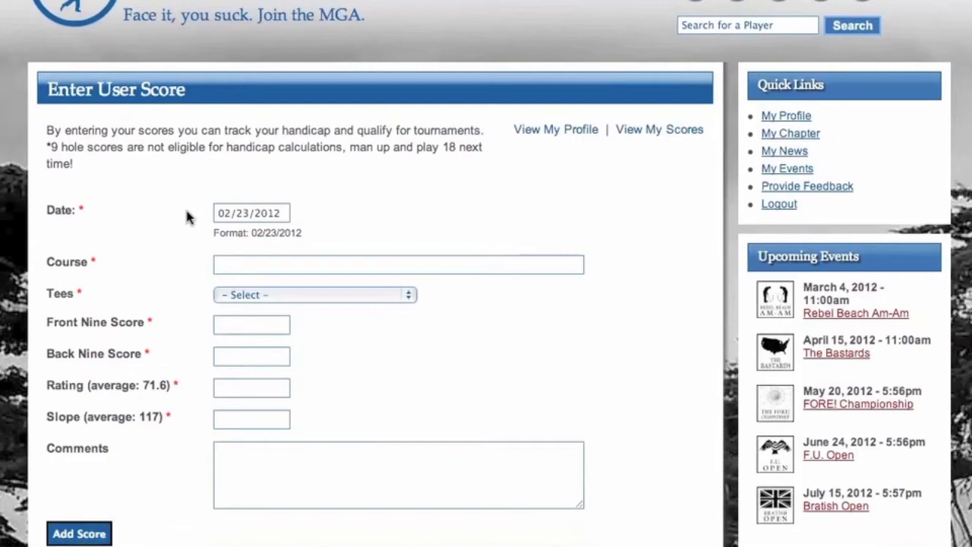
left_click(286, 215)
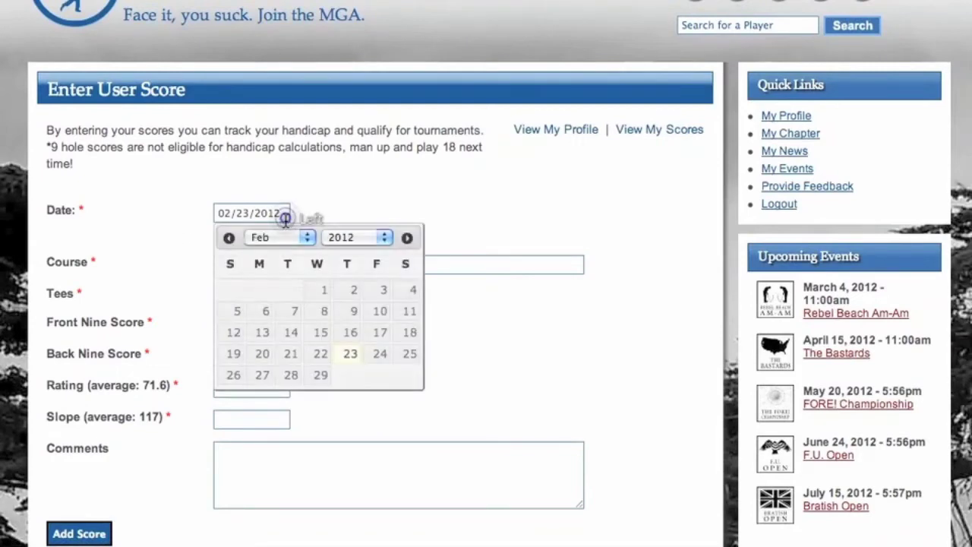
left_click(343, 353)
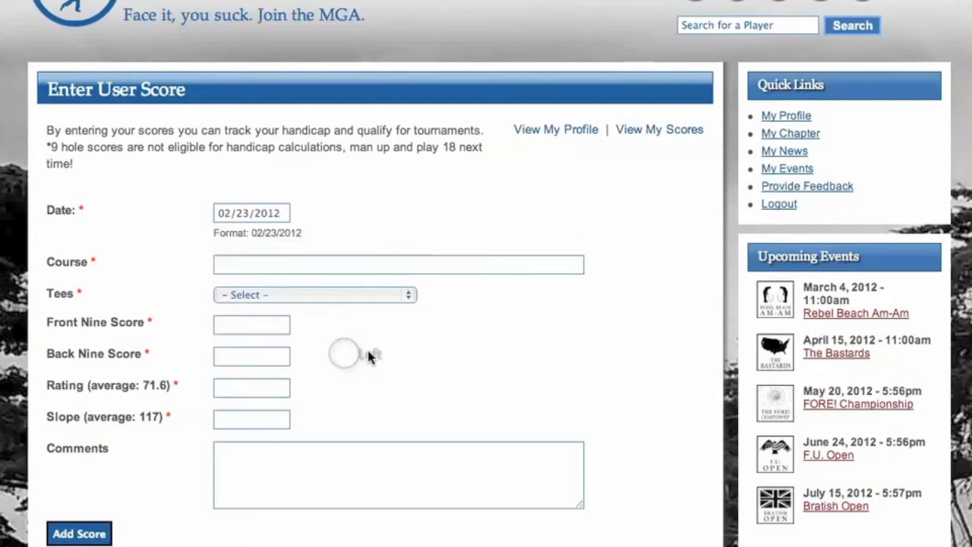
left_click(278, 268)
type("MAre")
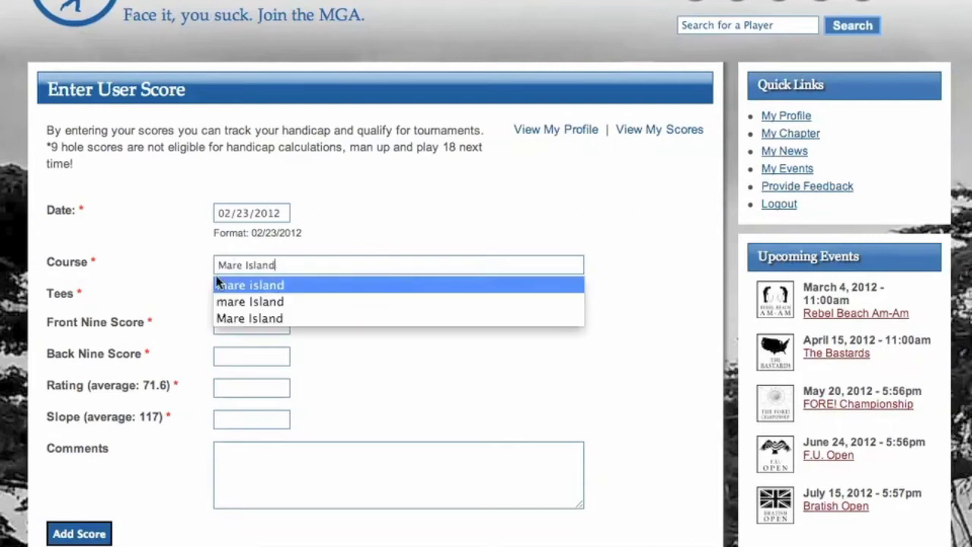
left_click(195, 283)
left_click(232, 295)
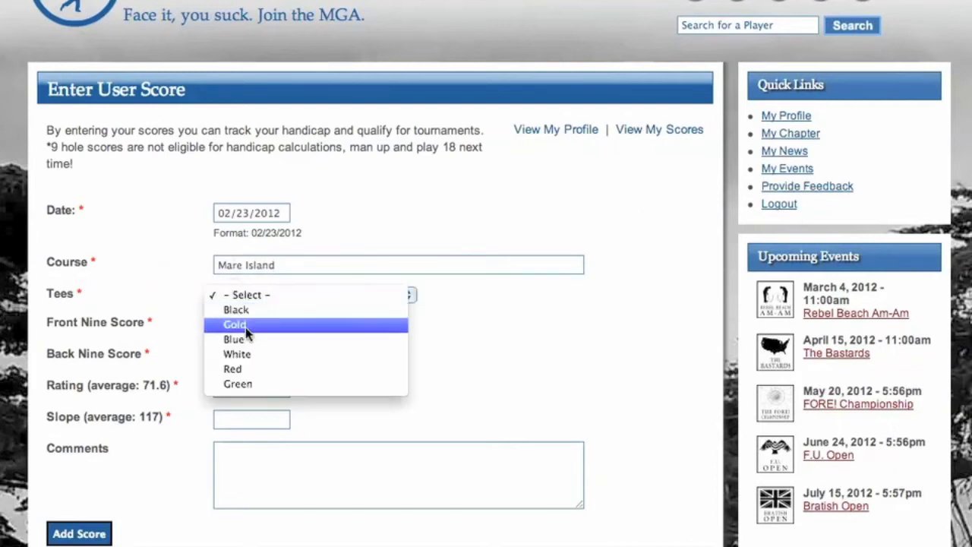
left_click(250, 354)
Step: Enter 43 out, 45 in, rating 71.4, slope 124, comment 'Hit 8 trees!', and submit
left_click(249, 327)
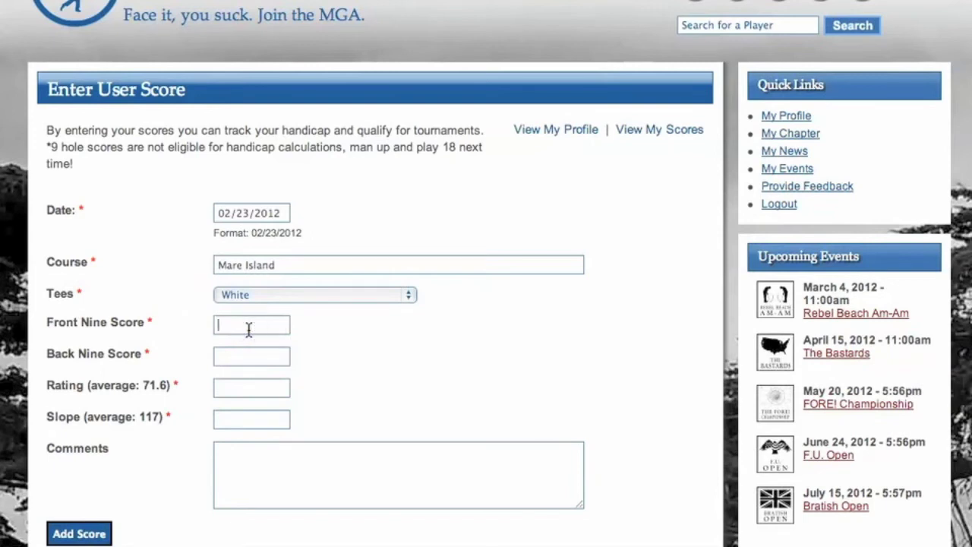
type("43")
left_click(245, 356)
left_click(237, 388)
type("71.4")
type("124")
left_click(312, 463)
type("Hit 8 trees!")
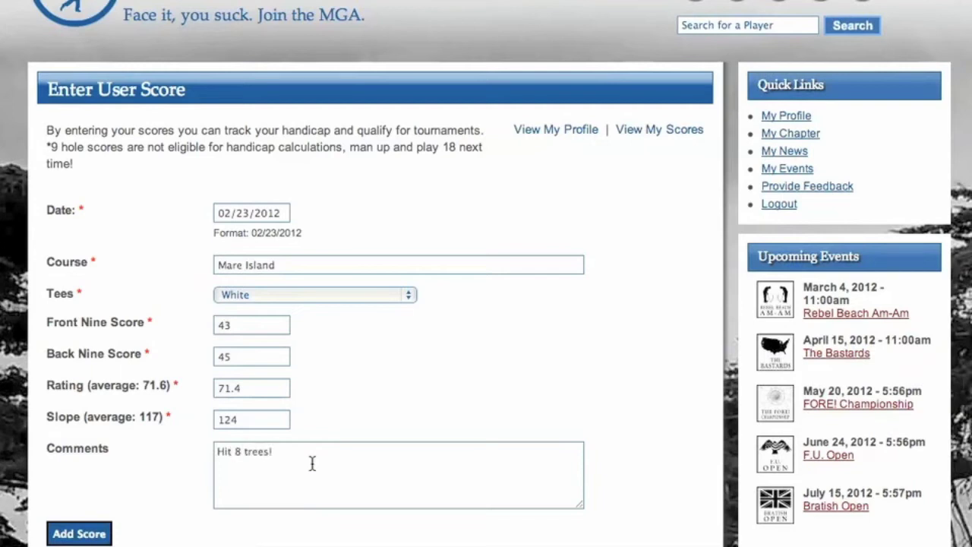
left_click(87, 530)
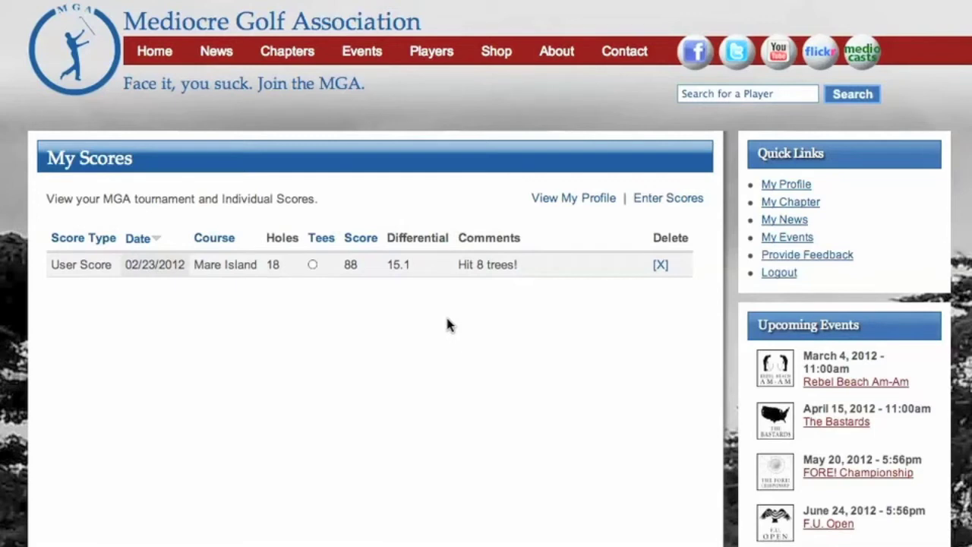
Step: Scroll through My Scores to review the Mare Island round of 88, differential 15.1
scroll(446, 325, "down", 2)
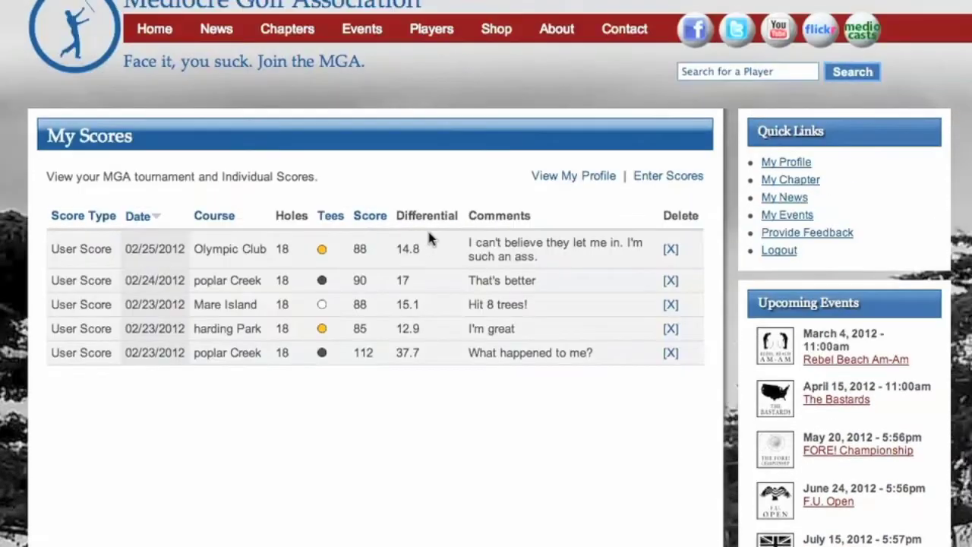
Step: Open View My Profile and check the handicap, now 12.4 with 6 penalty strokes
left_click(552, 179)
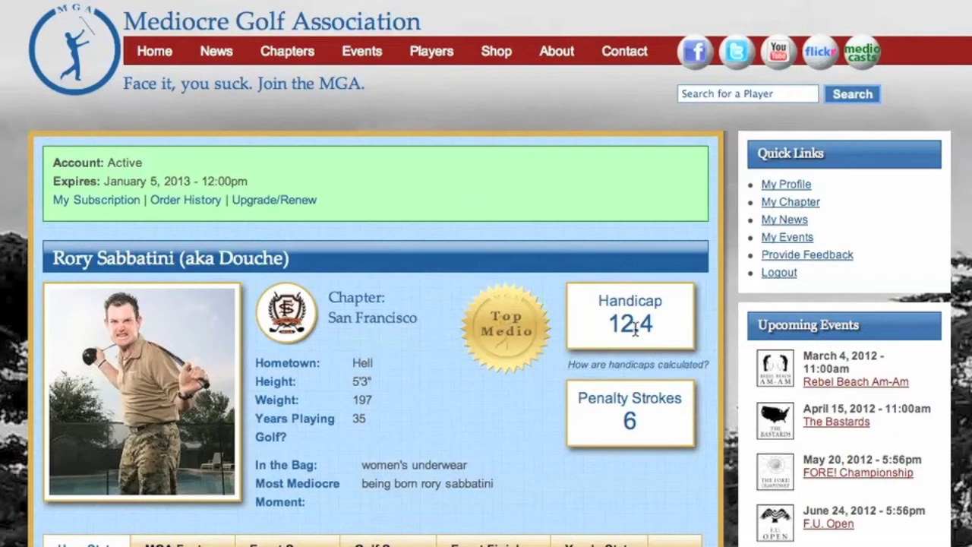
scroll(706, 350, "down", 3)
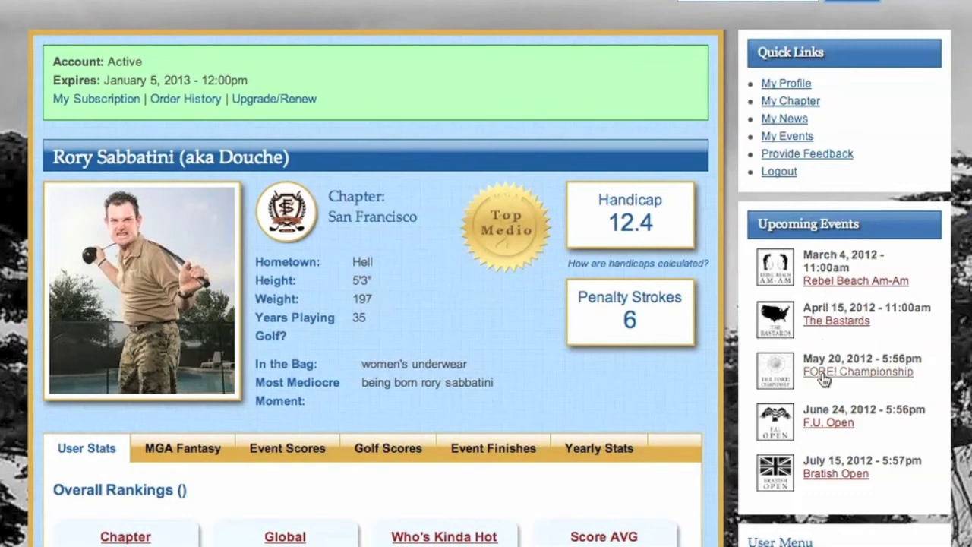
Step: Open the Rebel Beach Am-Am event and review its $50.00 cost, February 29 deadline, players and map
left_click(823, 282)
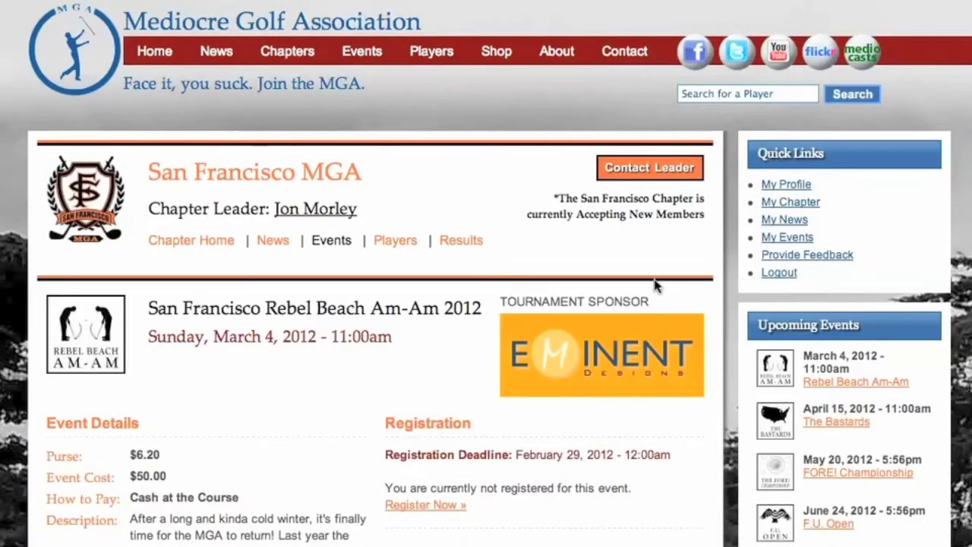
scroll(294, 318, "down", 2)
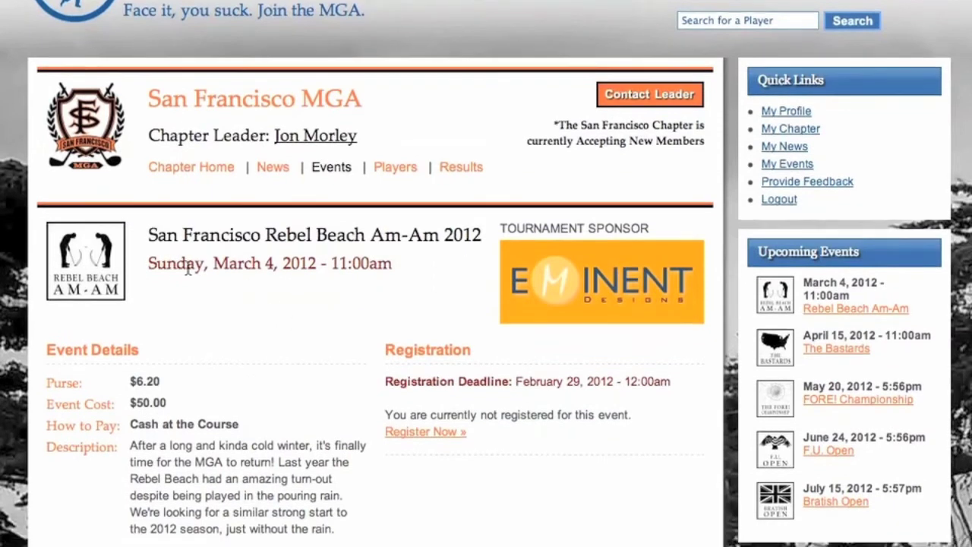
scroll(309, 315, "down", 3)
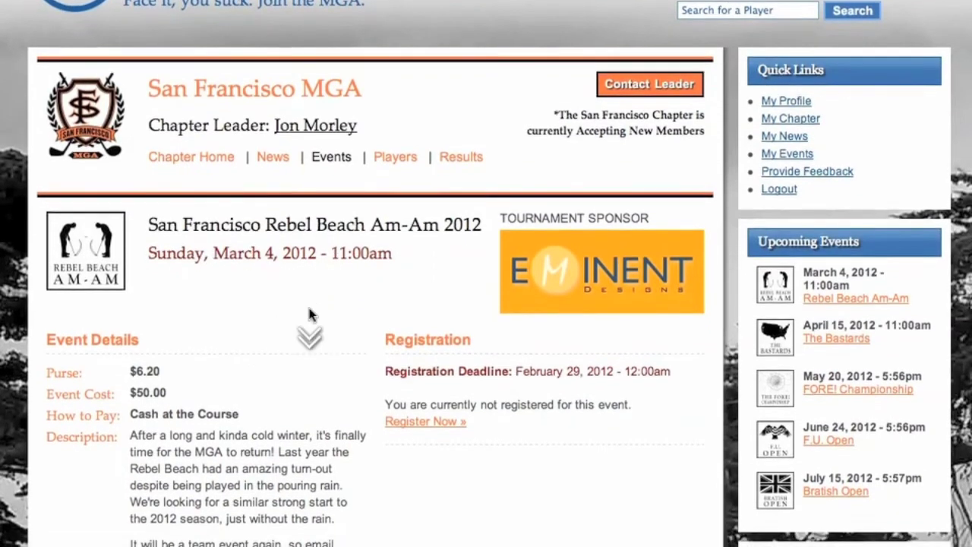
scroll(297, 314, "down", 2)
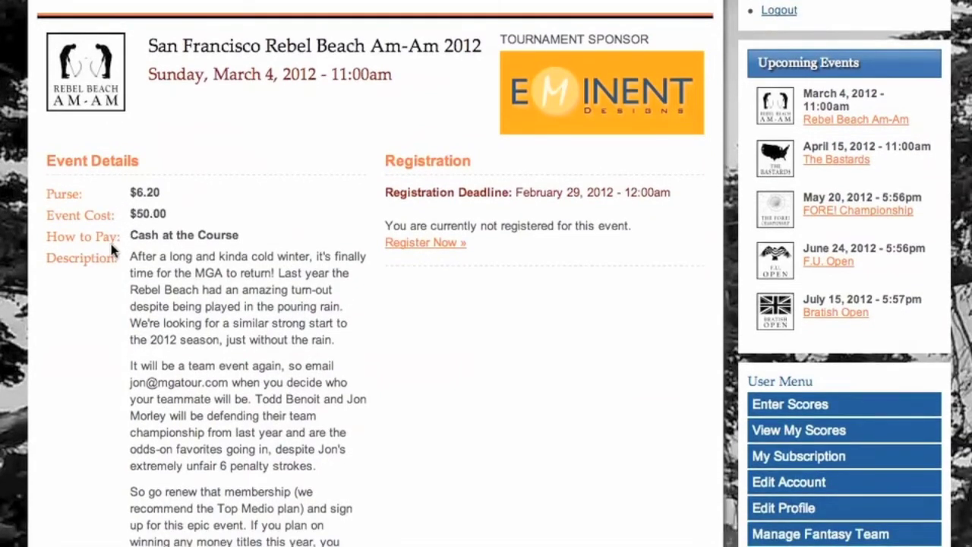
scroll(109, 251, "down", 2)
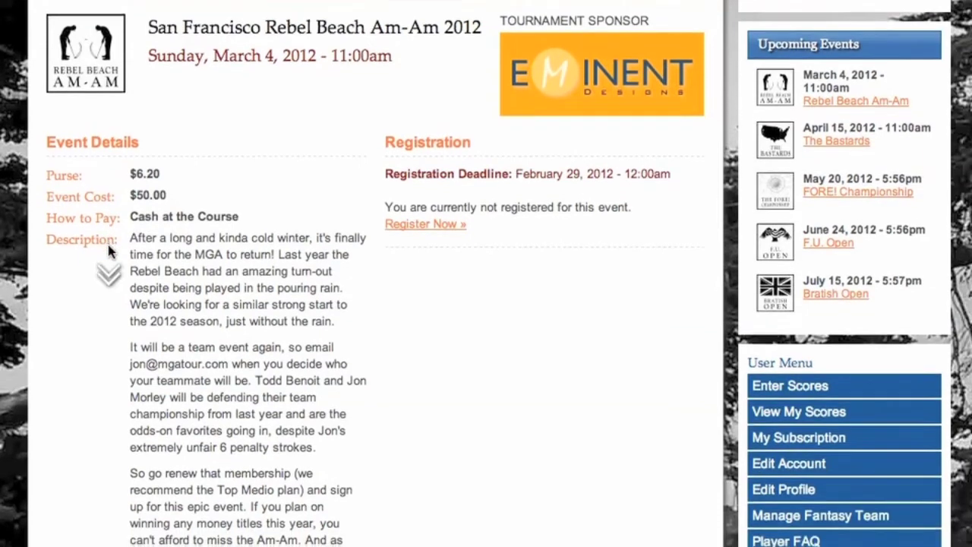
scroll(109, 251, "down", 4)
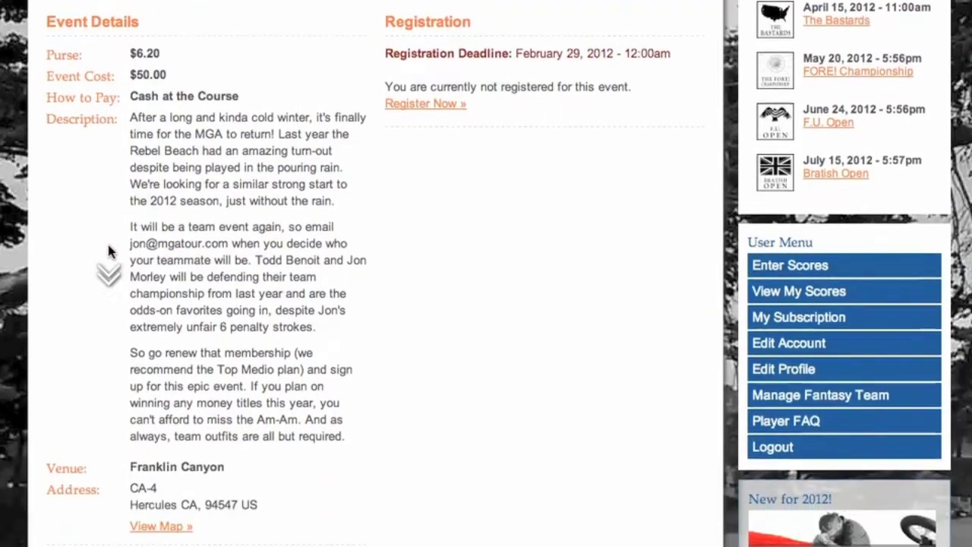
scroll(108, 252, "down", 5)
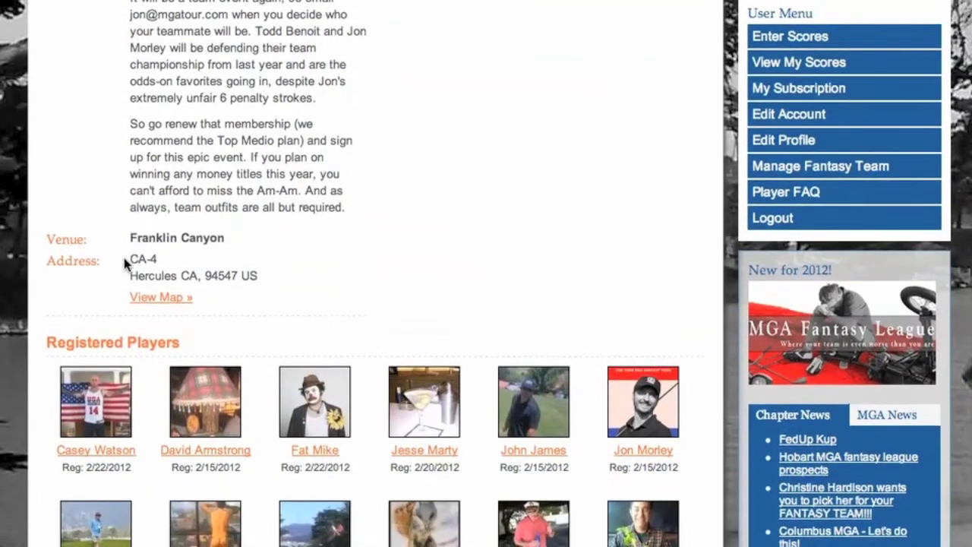
scroll(123, 257, "down", 2)
scroll(124, 260, "down", 11)
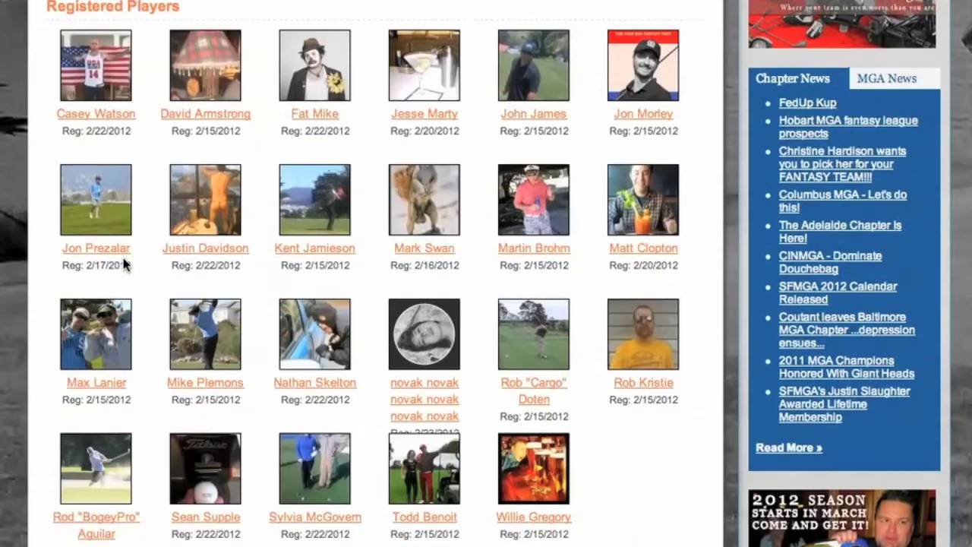
scroll(123, 257, "down", 11)
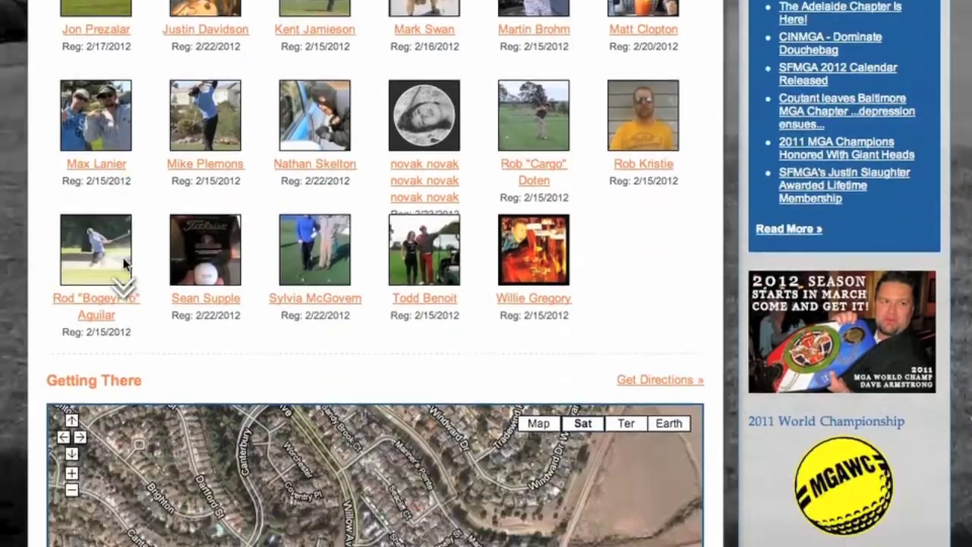
scroll(123, 258, "down", 2)
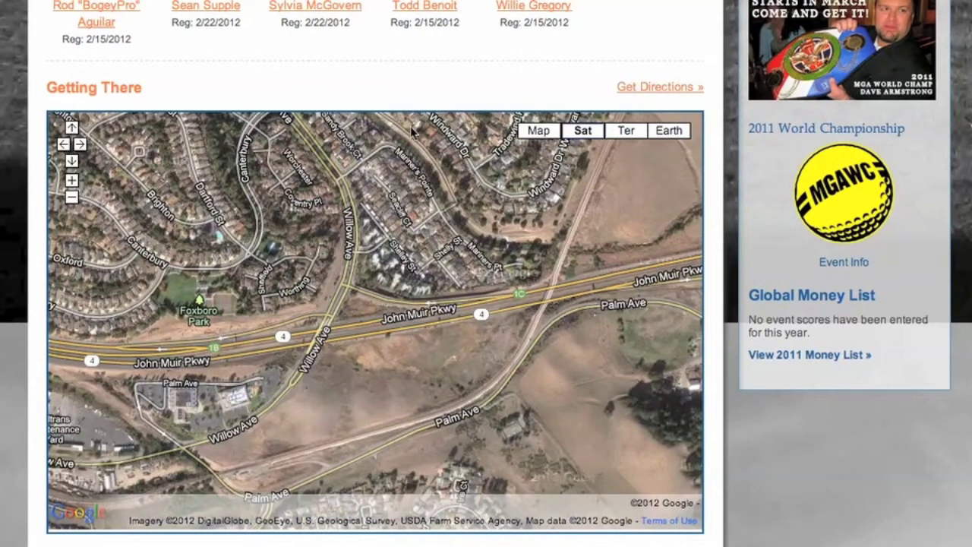
scroll(411, 133, "up", 20)
scroll(411, 133, "up", 1)
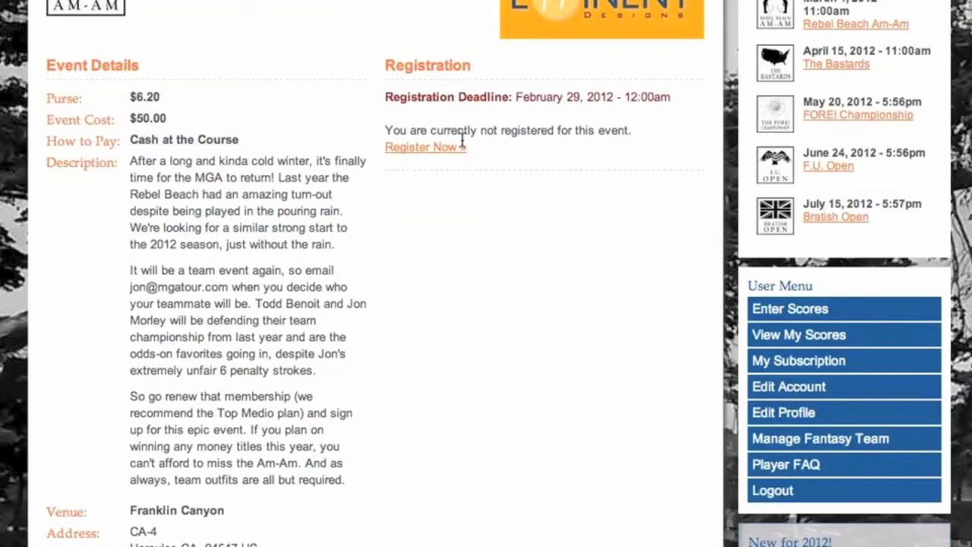
Step: Register for the Rebel Beach Am-Am and check the entry under Registered Players
left_click(440, 148)
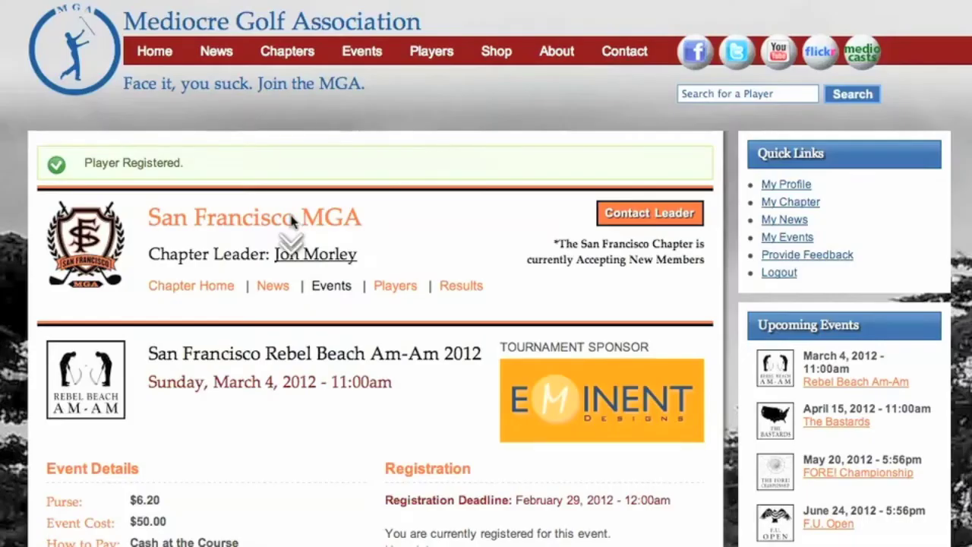
scroll(290, 220, "down", 10)
scroll(291, 219, "down", 10)
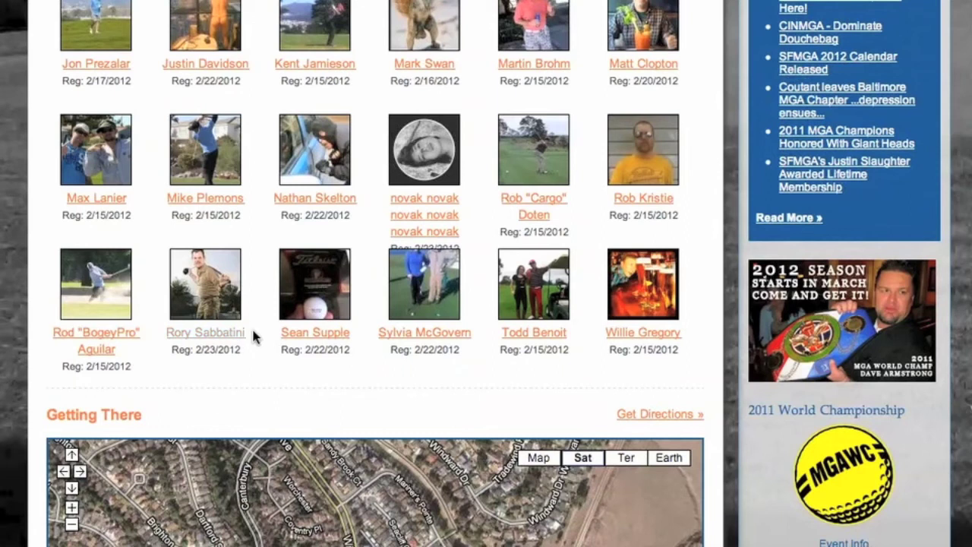
scroll(254, 338, "up", 5)
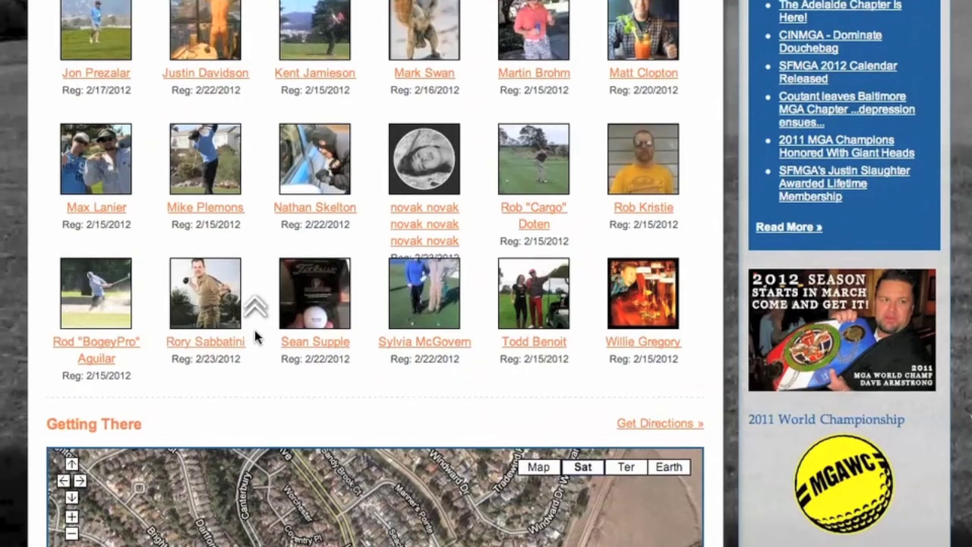
scroll(254, 338, "up", 6)
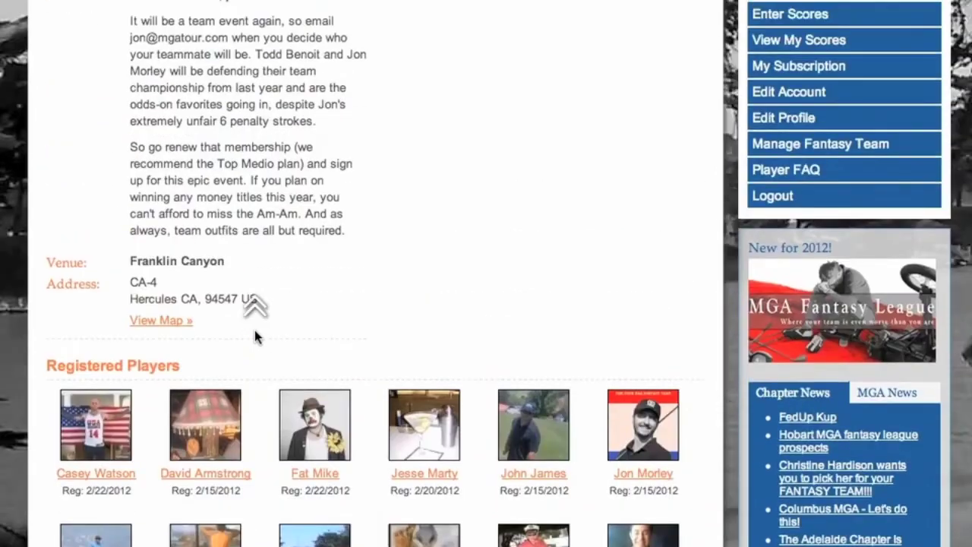
scroll(255, 336, "up", 3)
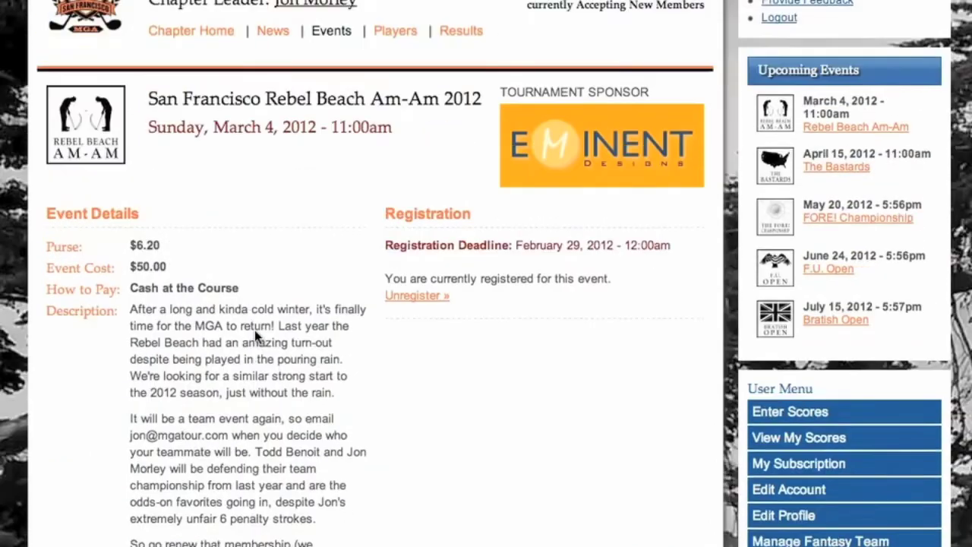
scroll(256, 336, "up", 3)
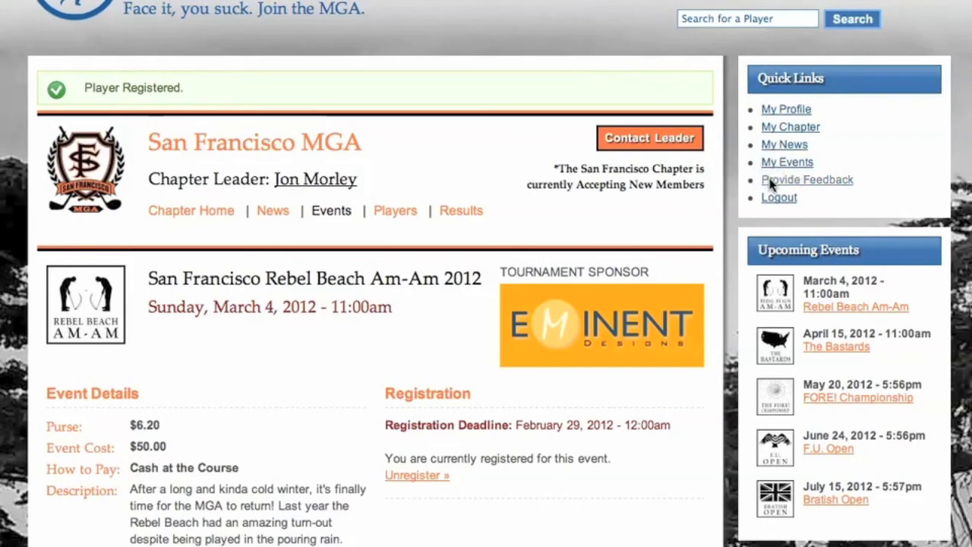
Step: Open the MGA Feedback form from the Quick Links box
left_click(770, 180)
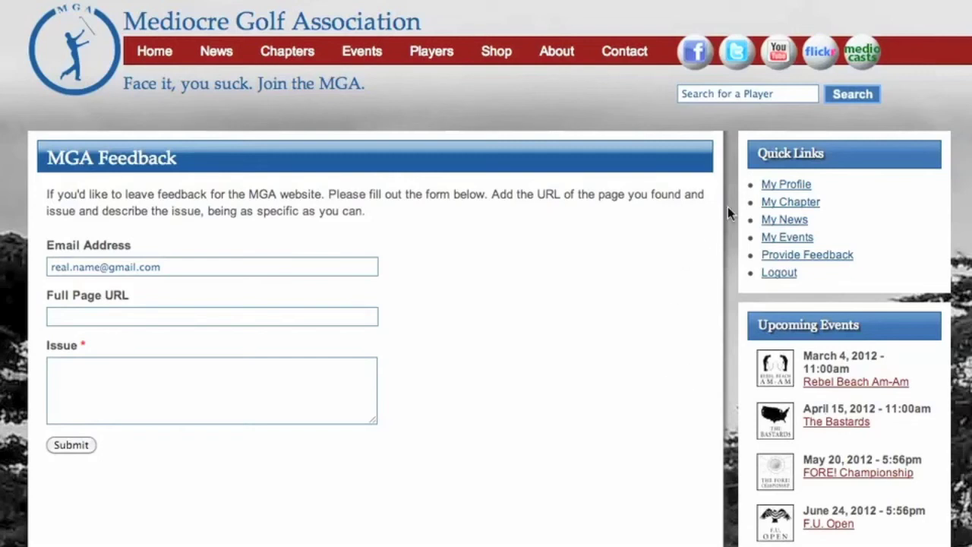
Step: Return to My Profile and show the MGA Fantasy team rankings tab
left_click(764, 185)
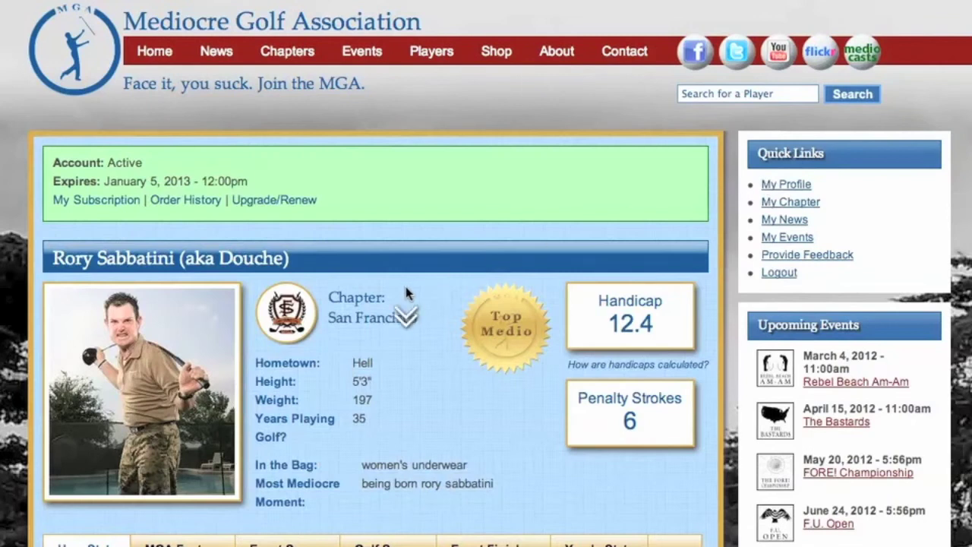
scroll(407, 292, "down", 2)
scroll(486, 287, "down", 8)
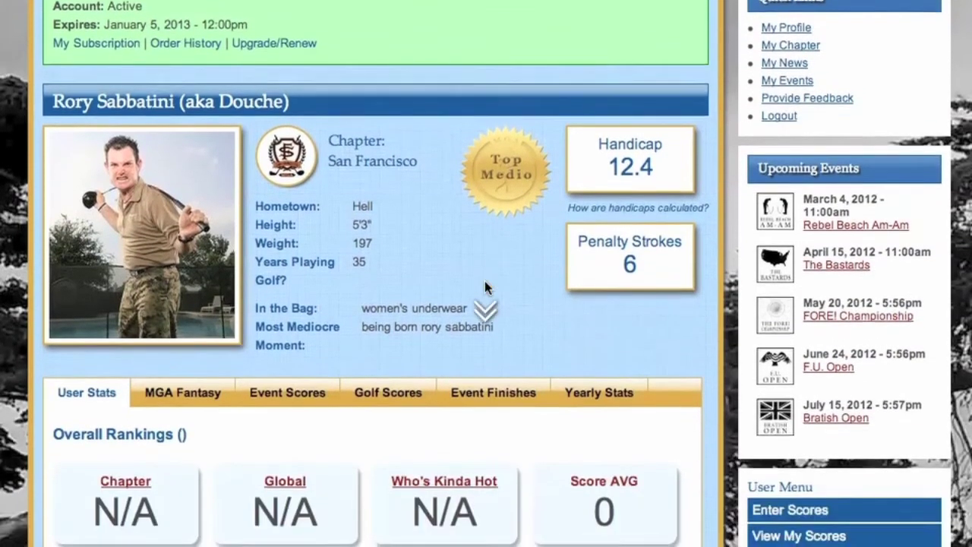
scroll(449, 296, "down", 5)
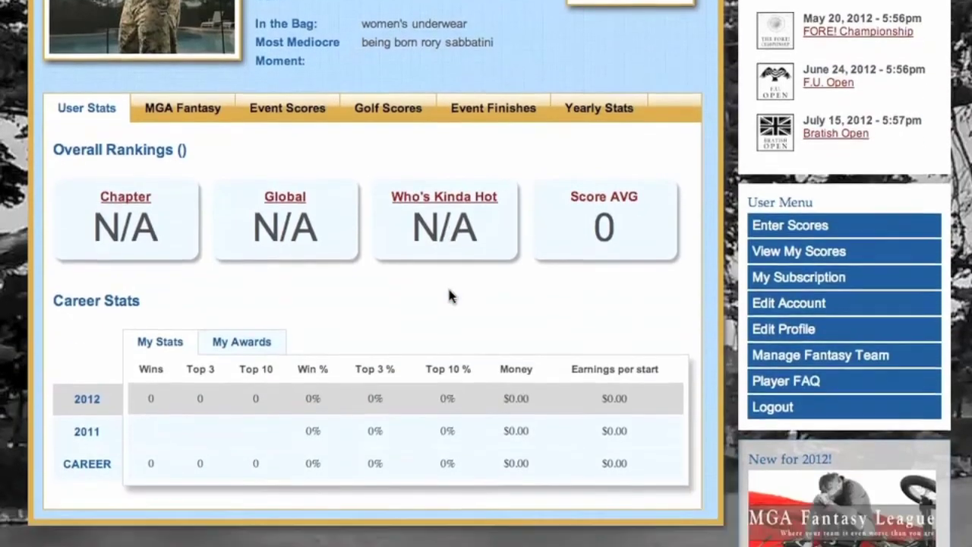
left_click(191, 110)
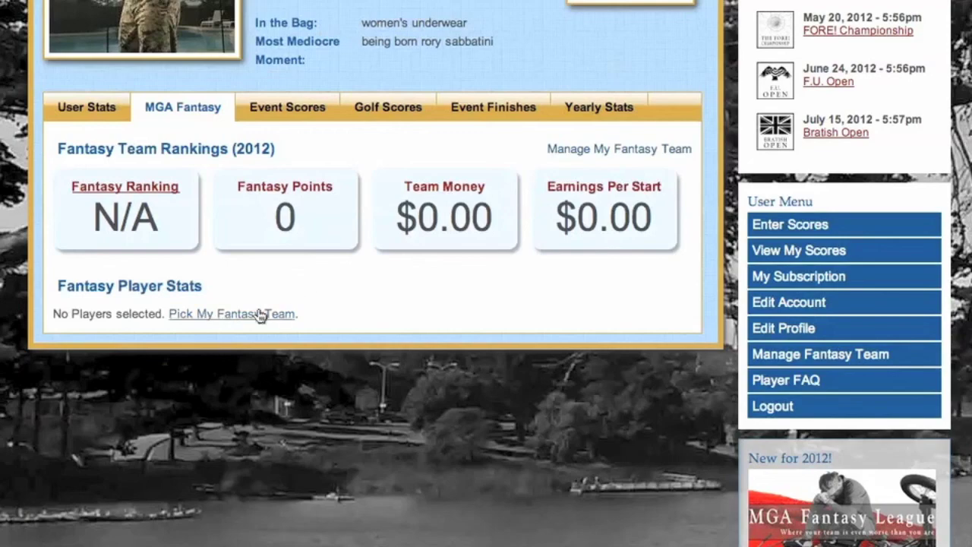
Step: Review the fantasy rankings, then open the Contact Us page
scroll(375, 258, "up", 4)
scroll(375, 259, "up", 2)
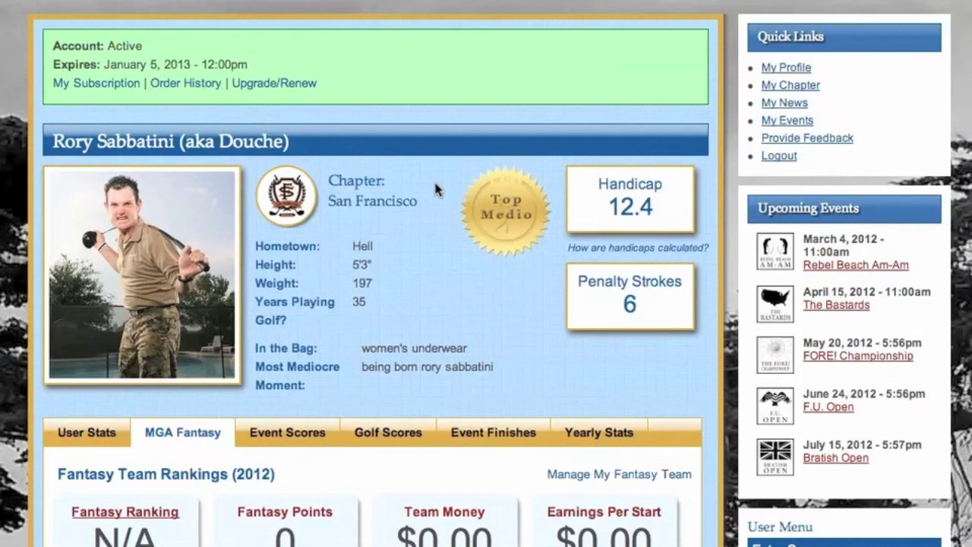
scroll(436, 189, "down", 2)
scroll(436, 189, "down", 1)
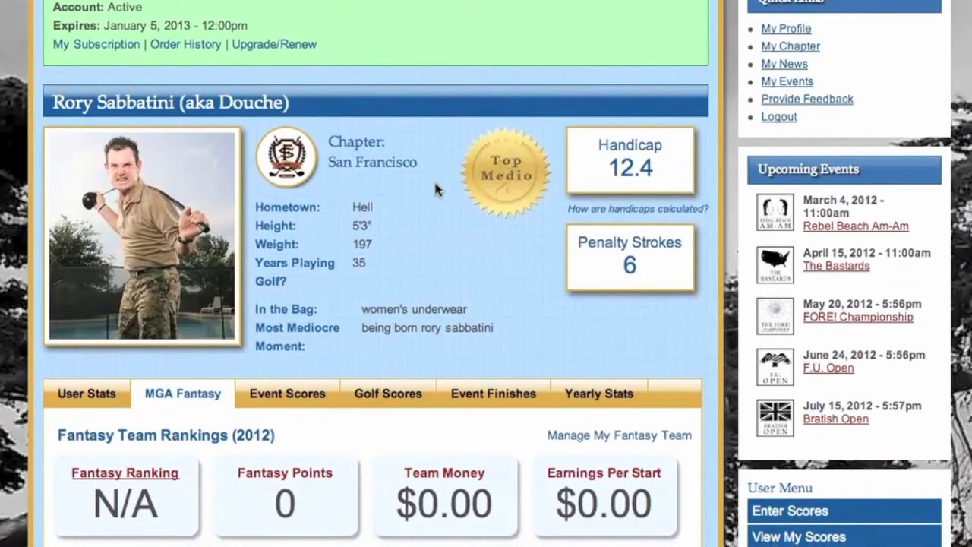
scroll(438, 194, "up", 5)
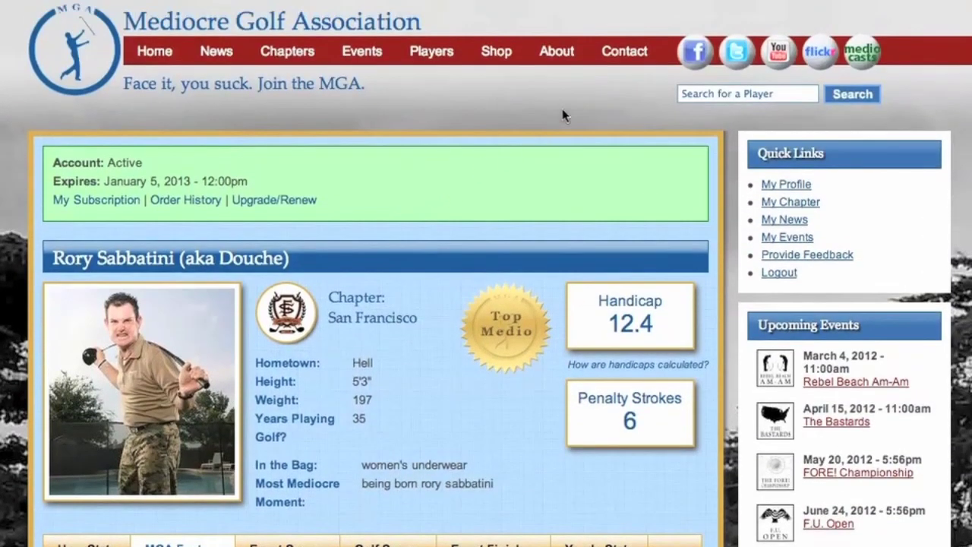
left_click(610, 55)
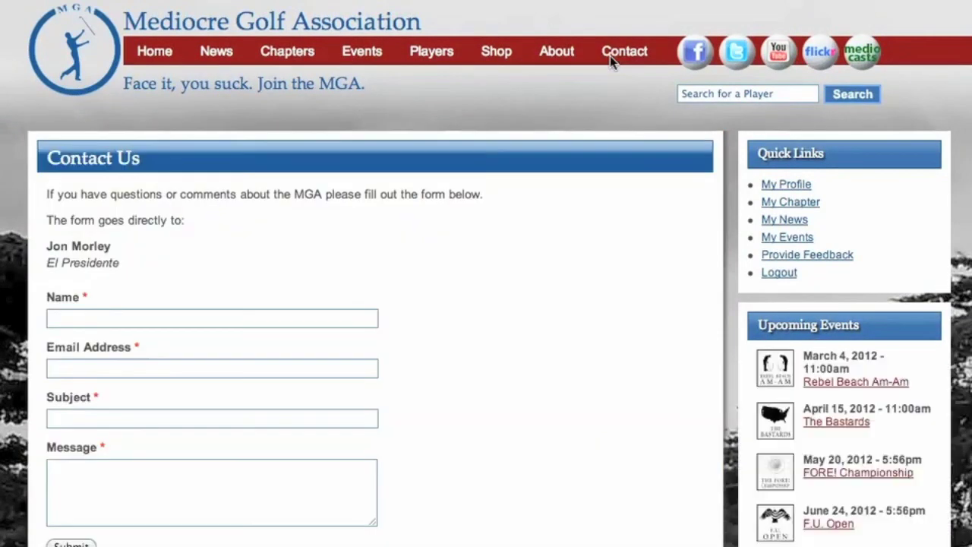
scroll(339, 190, "down", 2)
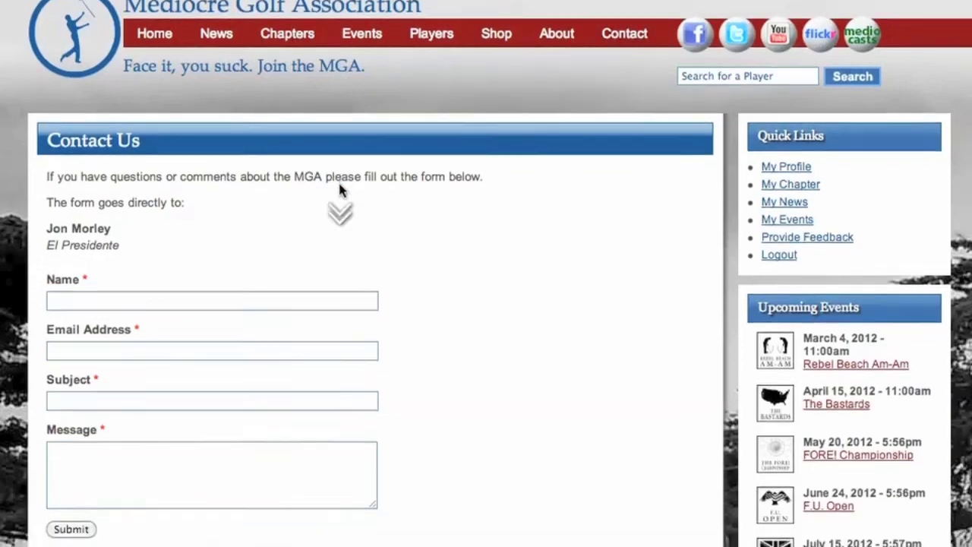